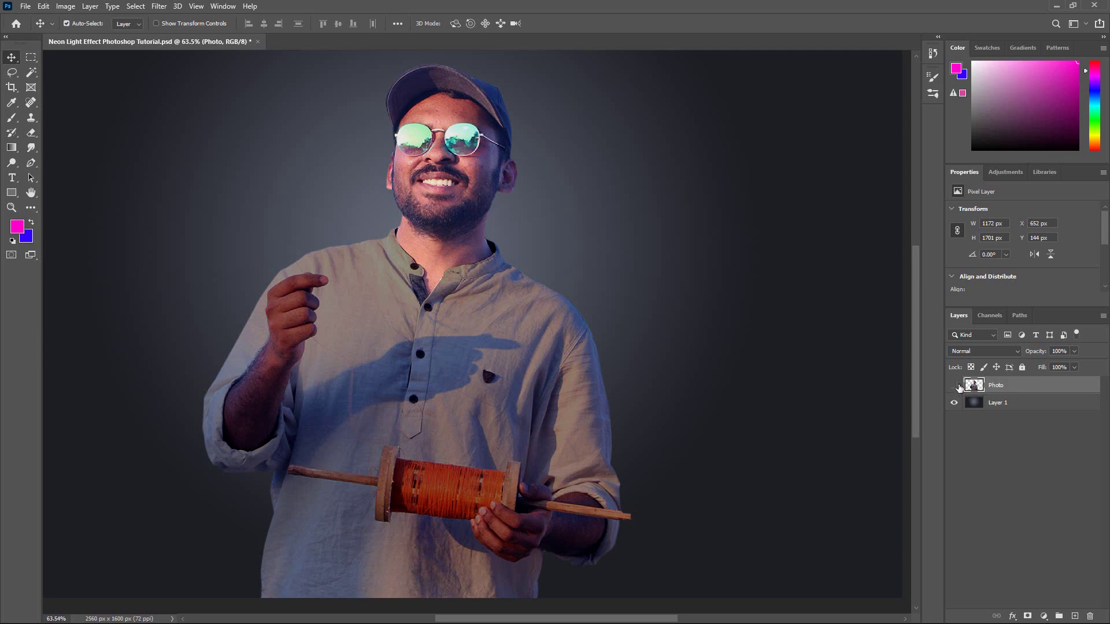
Step: Toggle the photo and gradient background layers' visibility to preview them, leaving both visible
left_click(954, 385)
left_click(954, 403)
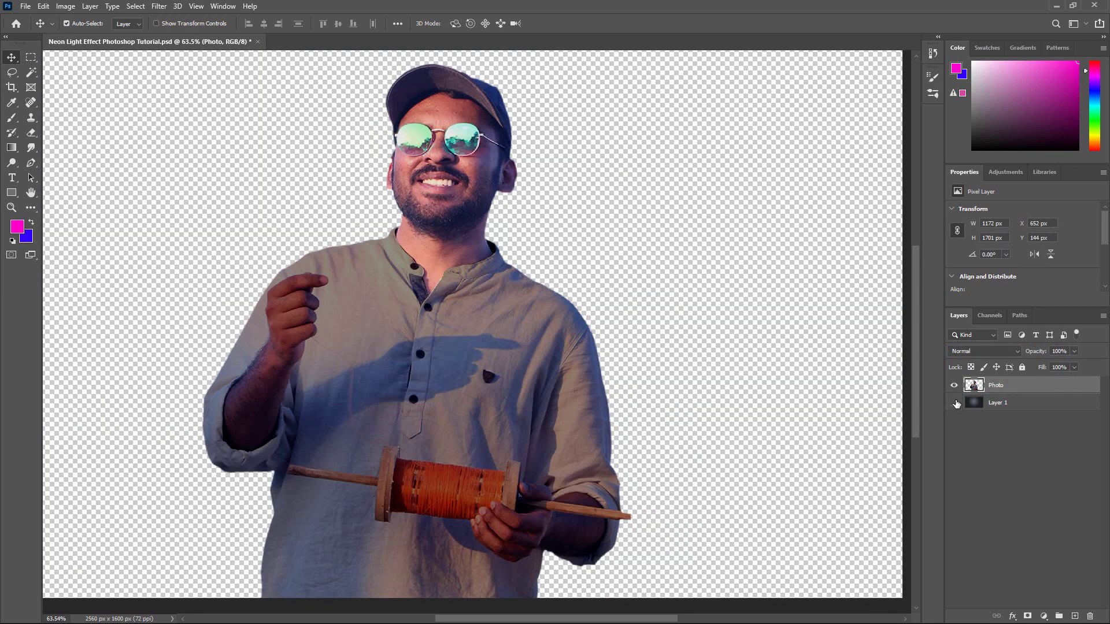
left_click(955, 402)
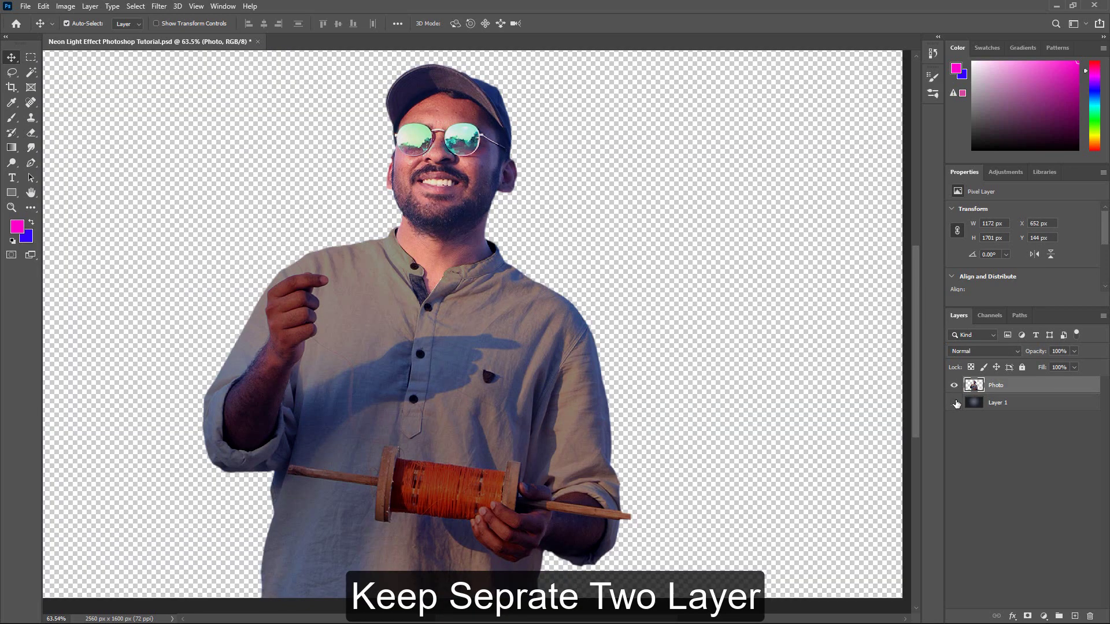
left_click(954, 403)
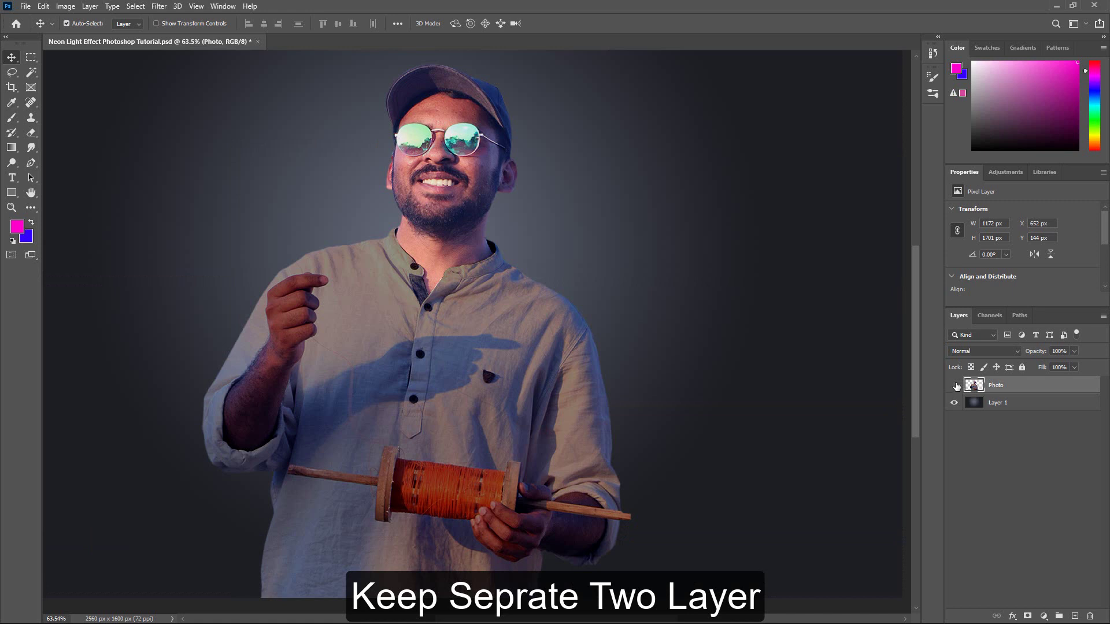
left_click(954, 385)
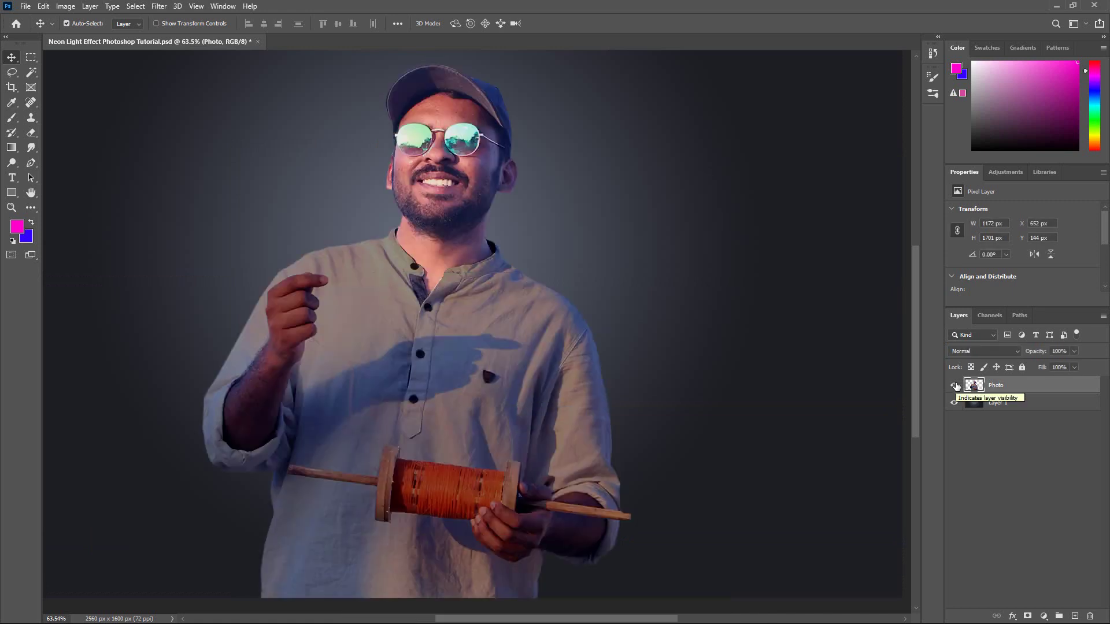
Step: Add an empty layer above the photo and choose a Hard Round brush, undoing a test dab
left_click(1074, 616)
left_click(13, 121)
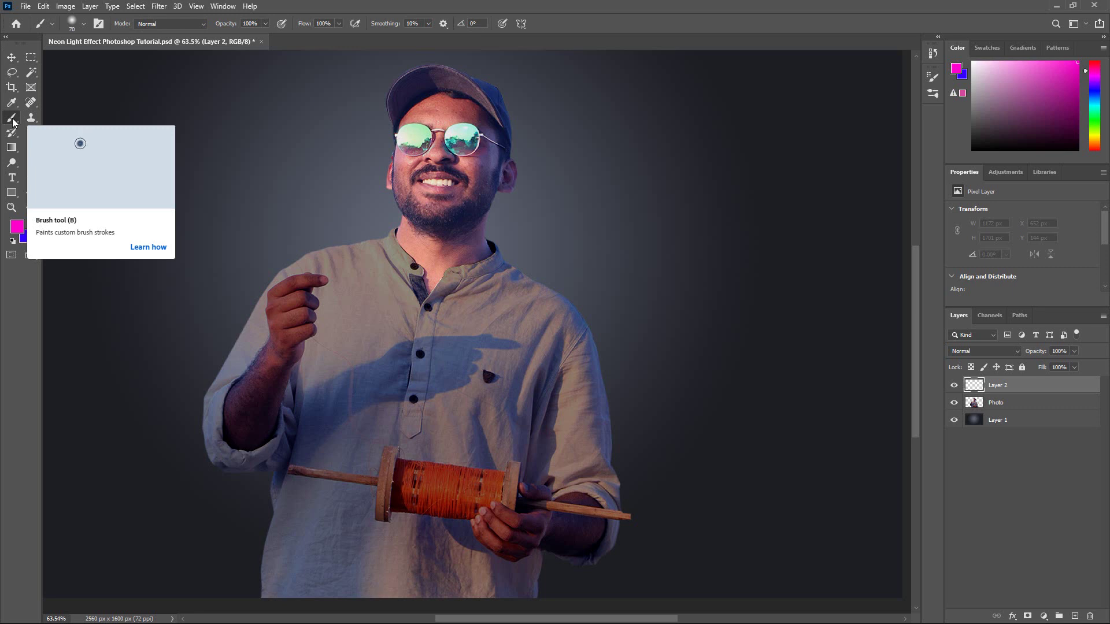
left_click(83, 23)
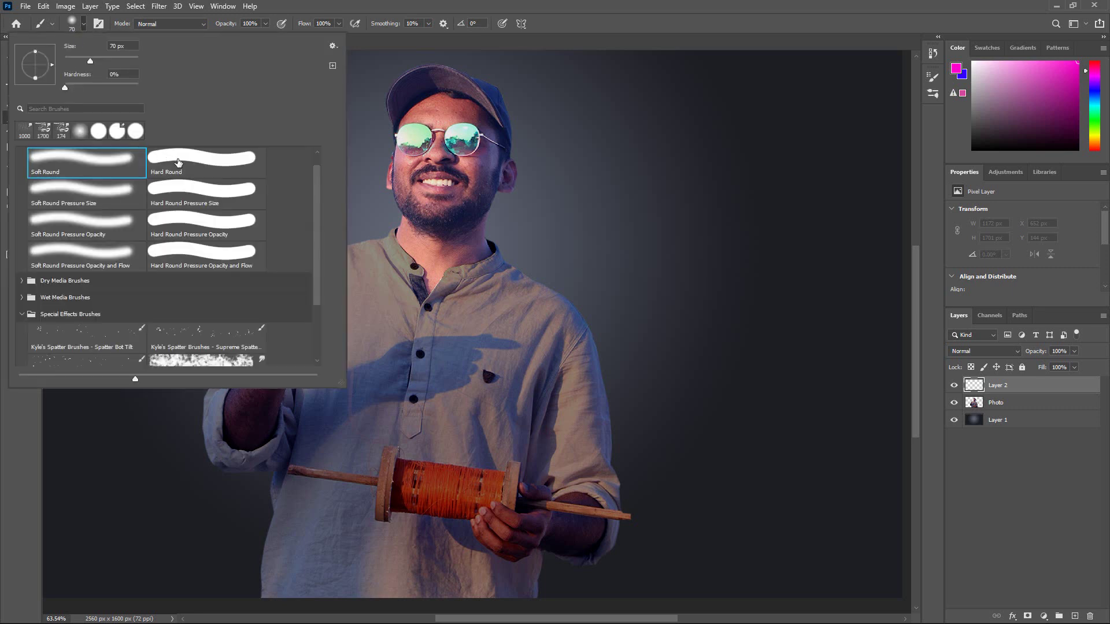
left_click(178, 160)
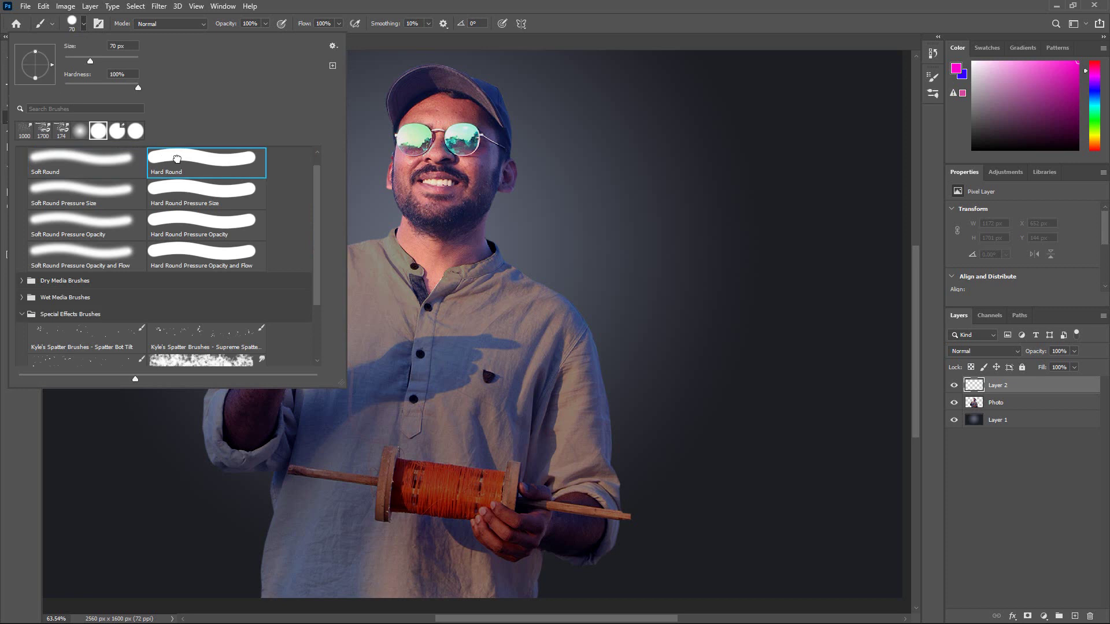
left_click(358, 130)
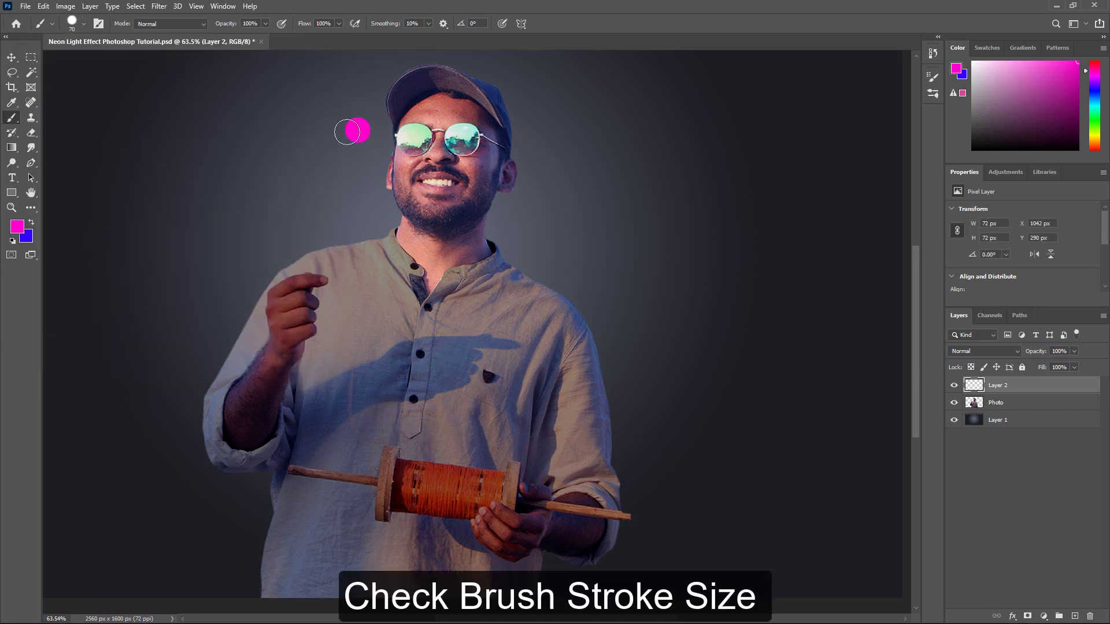
key("ctrl+z")
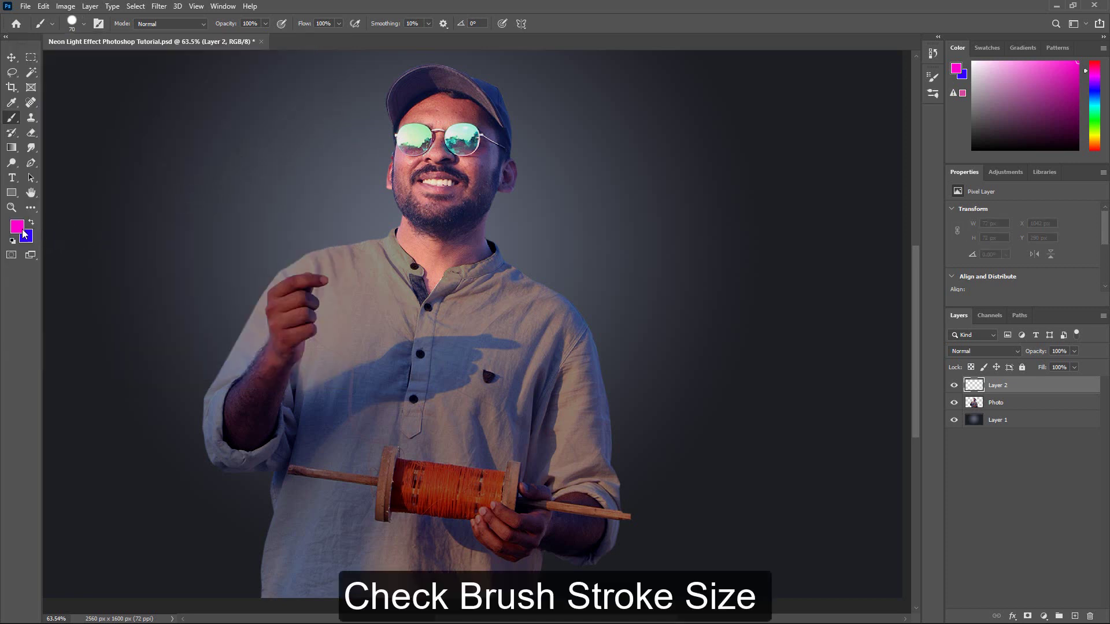
Step: Set the foreground colour to white and shrink the brush to 15, undoing test strokes
left_click(17, 226)
left_click_drag(441, 179, 402, 141)
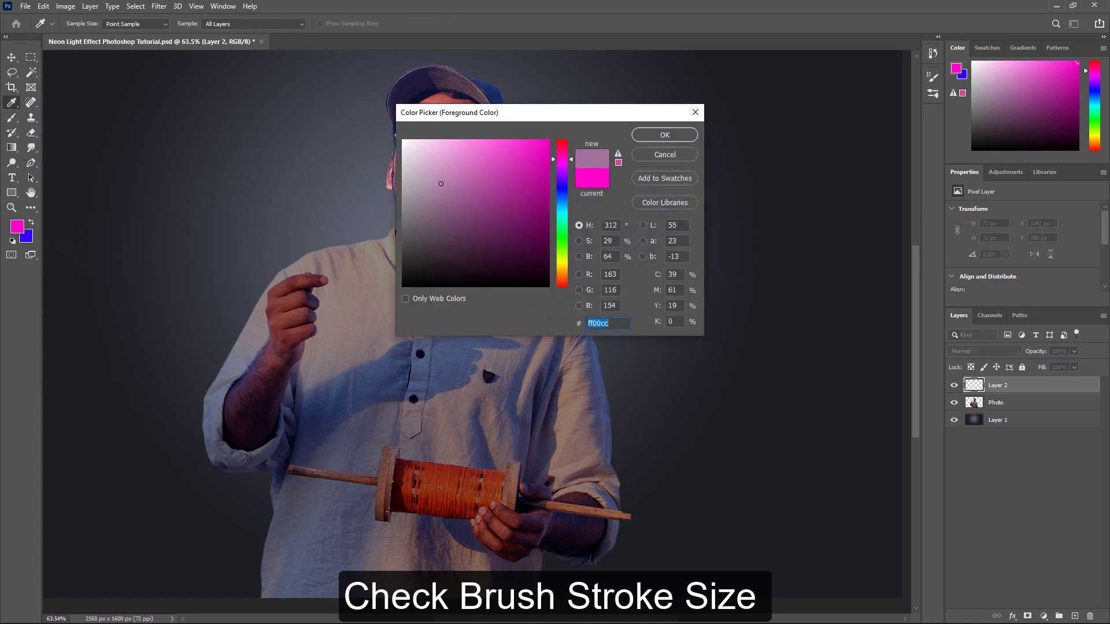
left_click(664, 135)
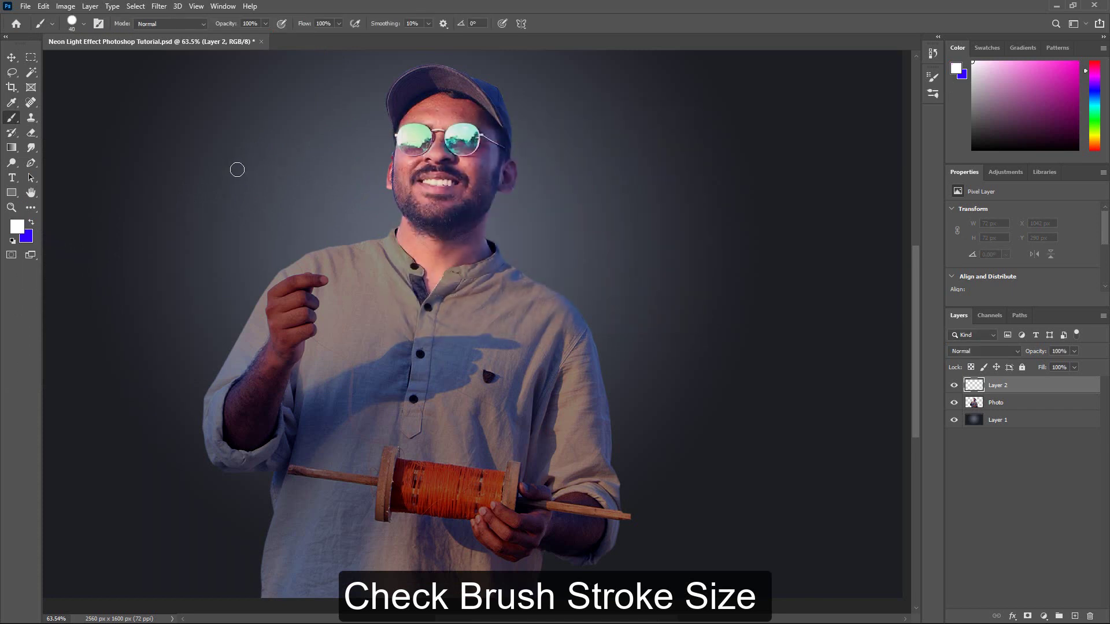
key("bracketleft")
key("bracketleft")
key("bracketleft")
mouse_move(270, 134)
left_mouse_down()
mouse_move(254, 191)
mouse_move(298, 212)
mouse_move(384, 354)
left_mouse_up()
key("ctrl+z")
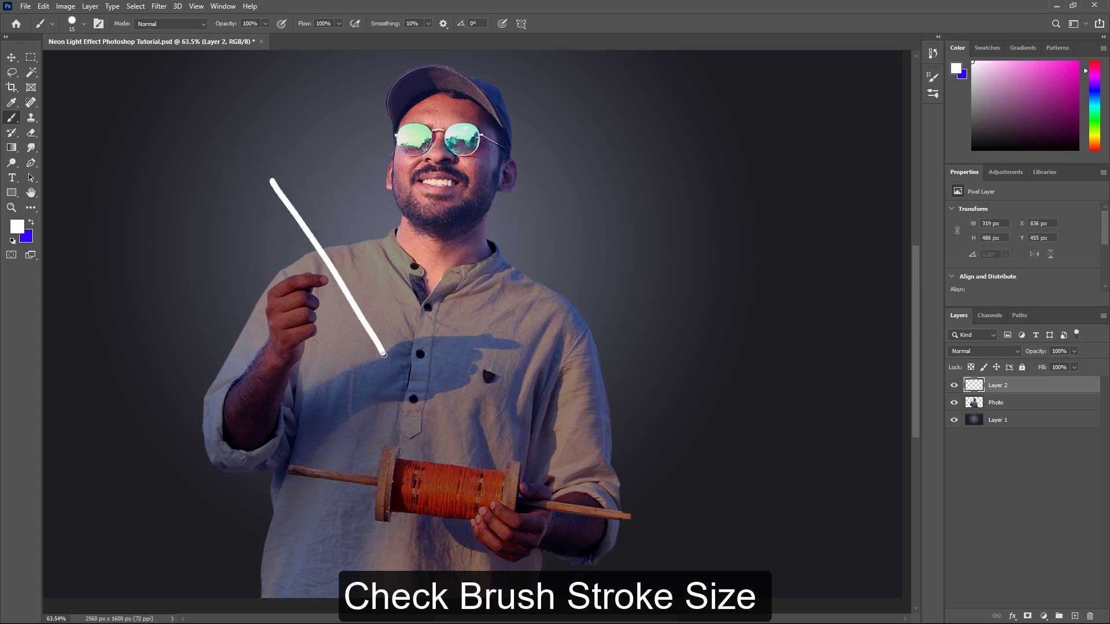
key("ctrl+z")
Step: Paint several white test strokes on the shirt and undo them all
left_click_drag(285, 173, 400, 366)
key("ctrl+z")
left_click_drag(341, 273, 400, 366)
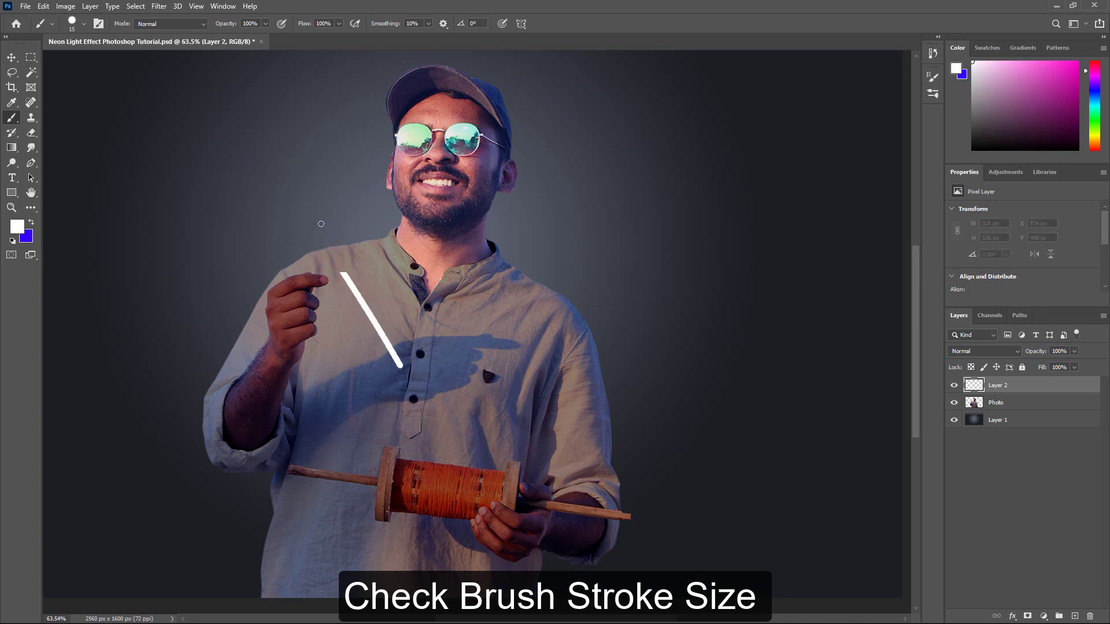
key("ctrl+z")
left_click_drag(275, 183, 386, 362)
key("ctrl+z")
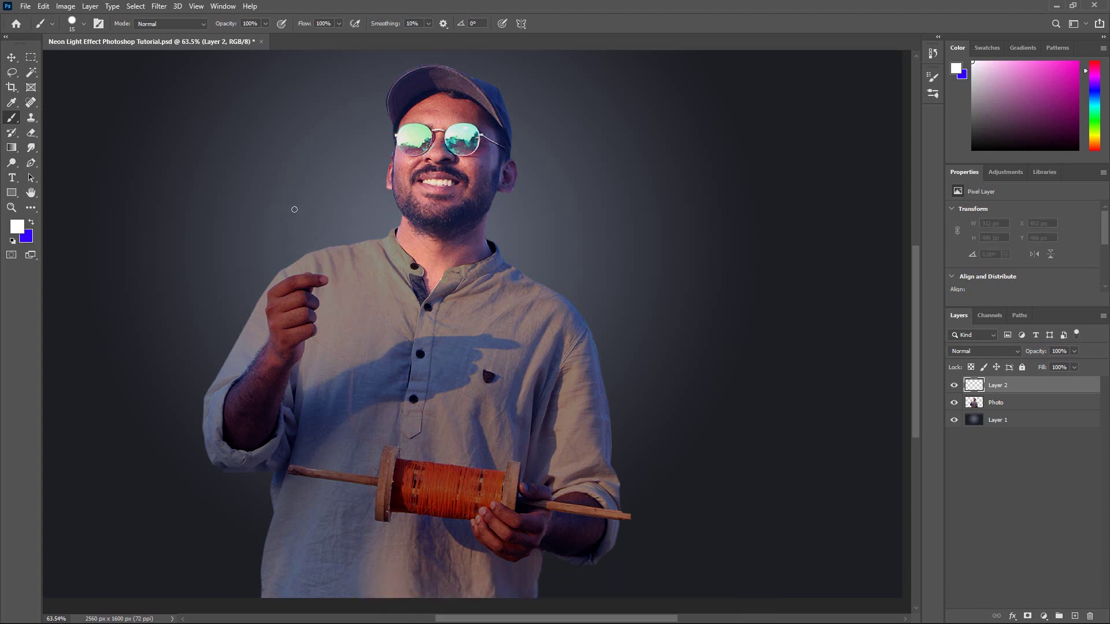
Step: Reduce the brush size to 10 and try two test strokes, undoing both
key("bracketleft")
left_click_drag(284, 185, 374, 306)
key("ctrl+z")
left_click_drag(205, 128, 234, 211)
key("ctrl+z")
Step: Draw a closed three-corner Pen path left of the face, right of the face and above the spool
left_click(33, 161)
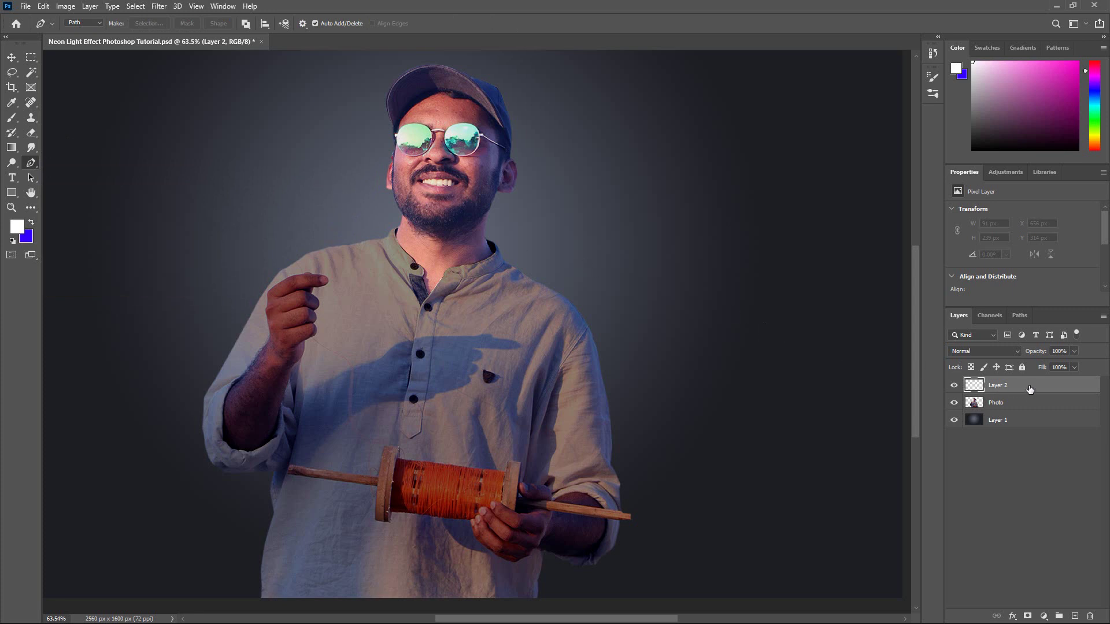
left_click(278, 149)
left_click(627, 192)
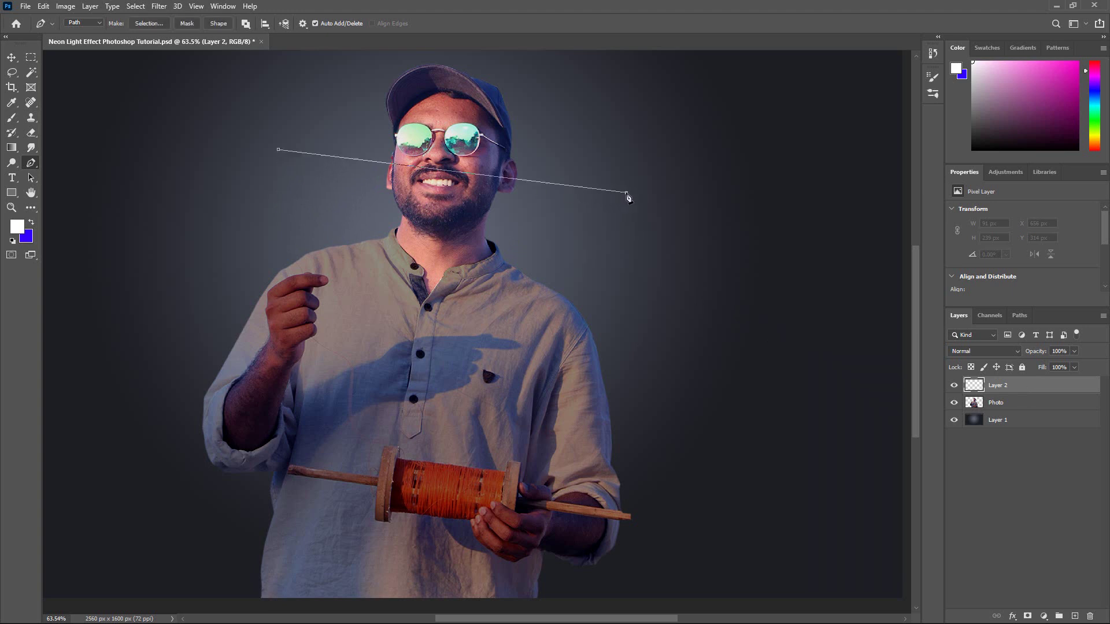
left_click(414, 439)
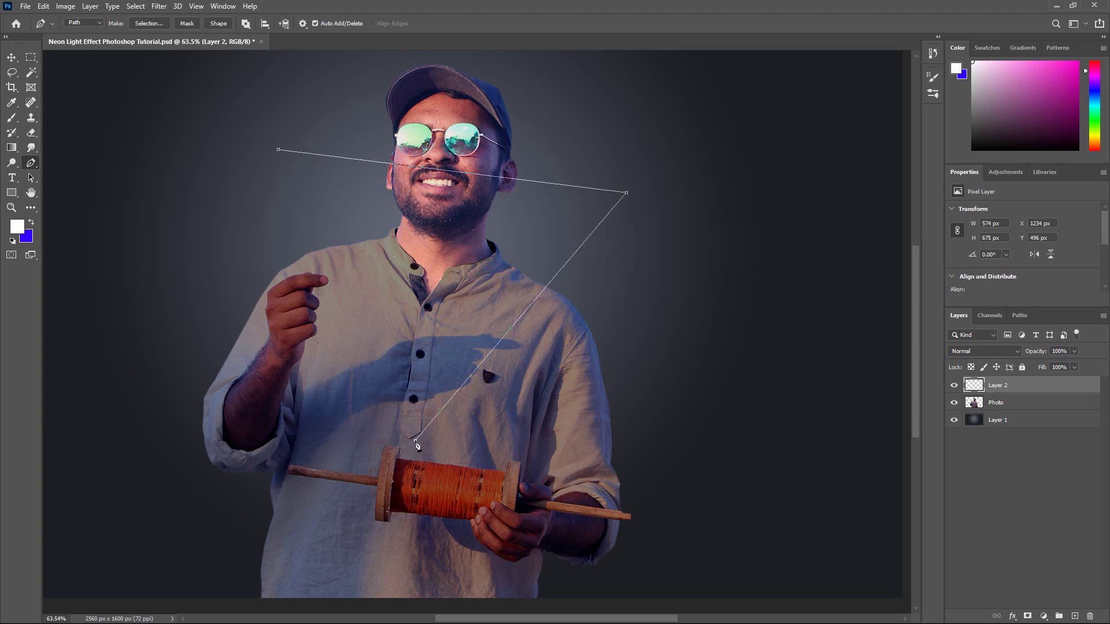
left_click(278, 150)
right_click(552, 194)
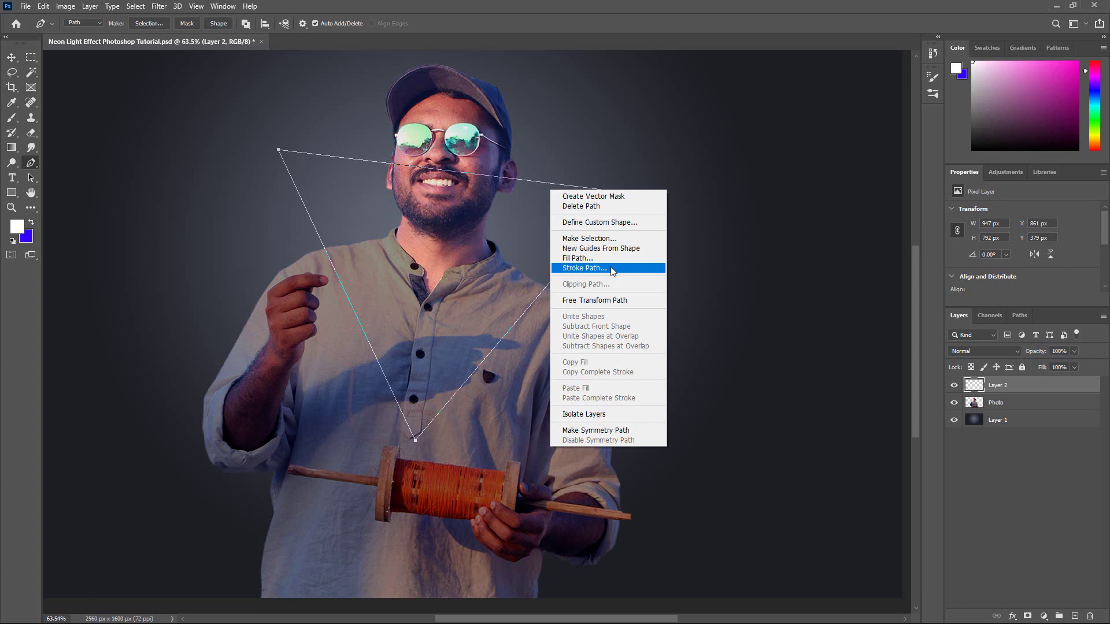
Step: Stroke the triangle path onto Layer 2 with the Brush tool, then deselect the path
left_click(584, 267)
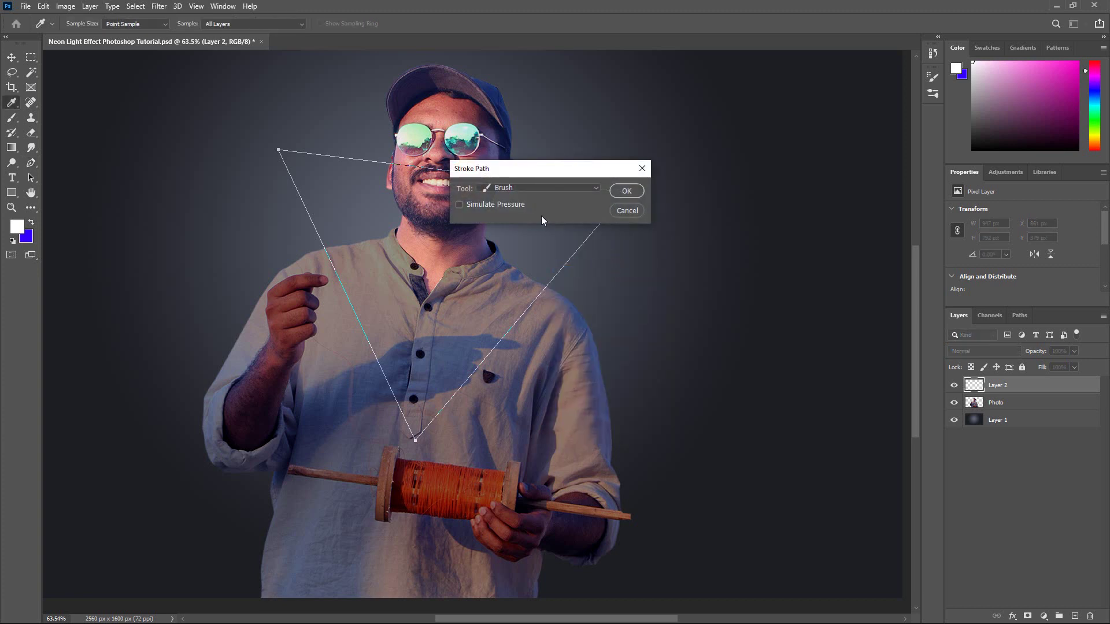
left_click(529, 187)
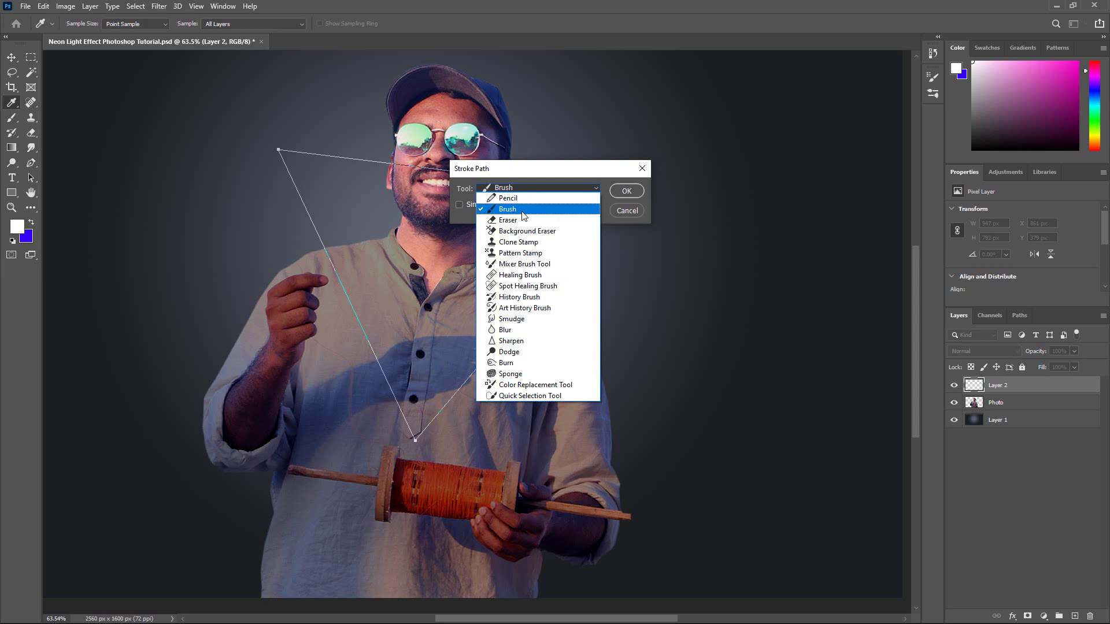
left_click(513, 211)
left_click(627, 191)
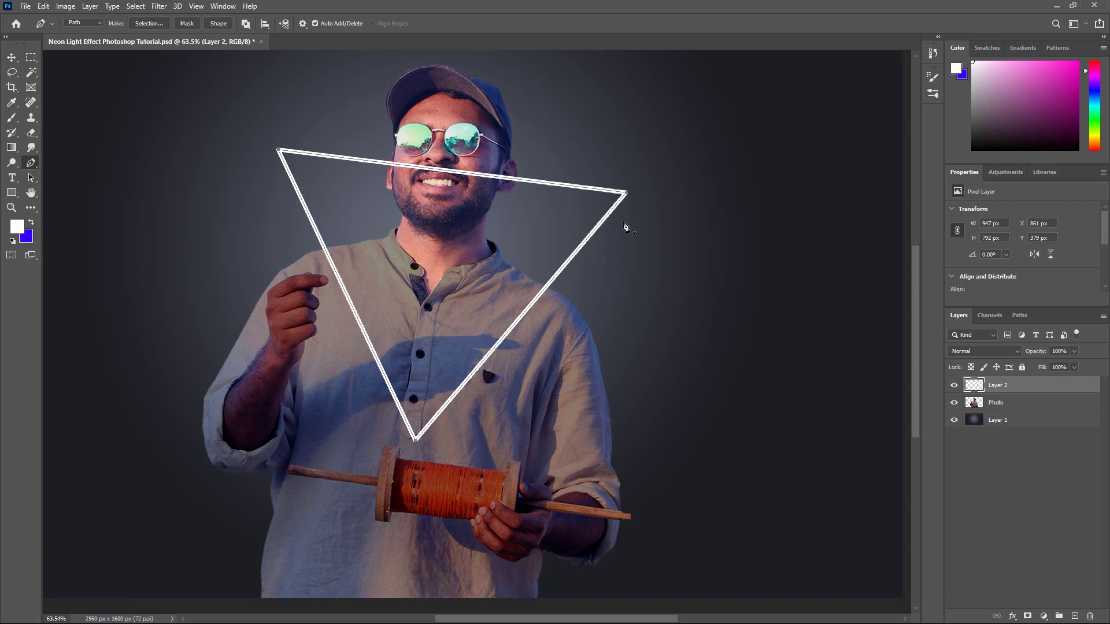
key("Return")
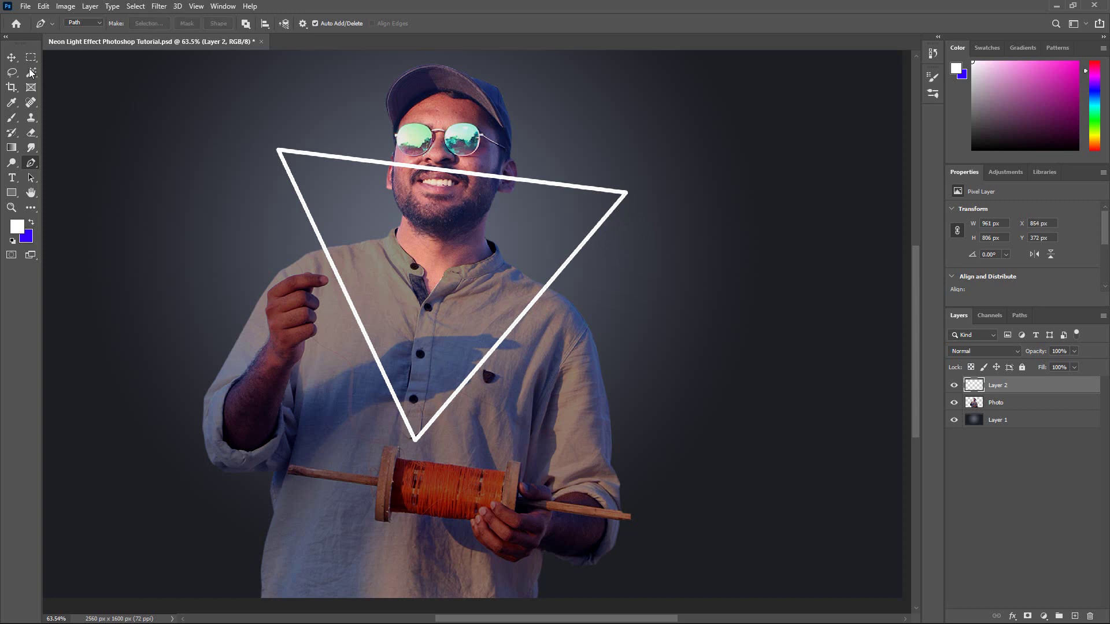
left_click(13, 58)
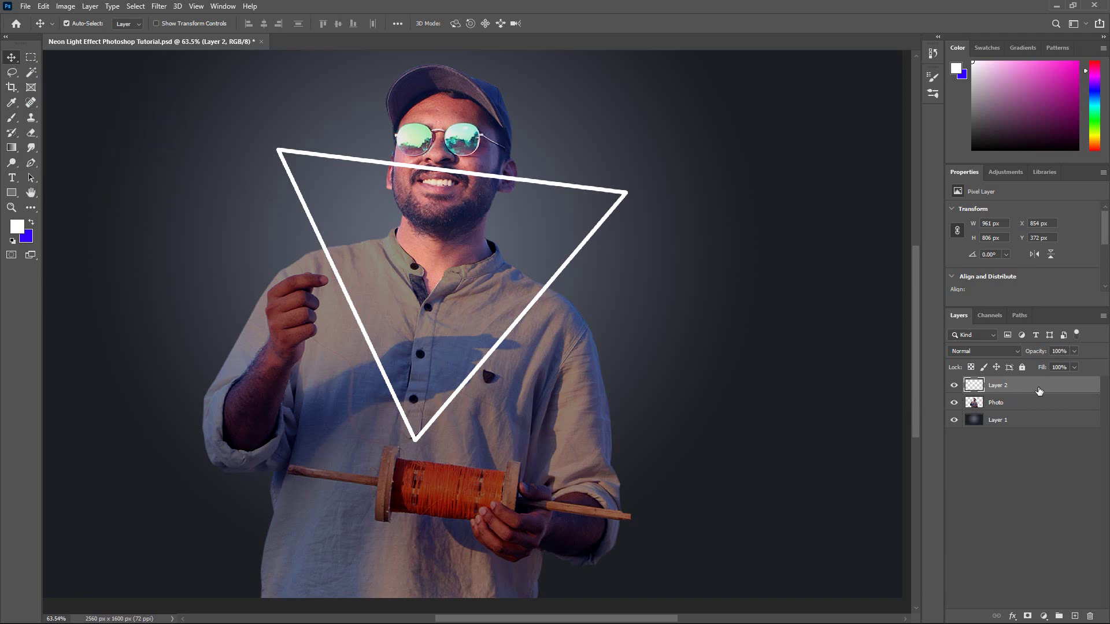
Step: Open Layer 2's Blending Options from the fx menu, then close them unchanged
left_click(1013, 617)
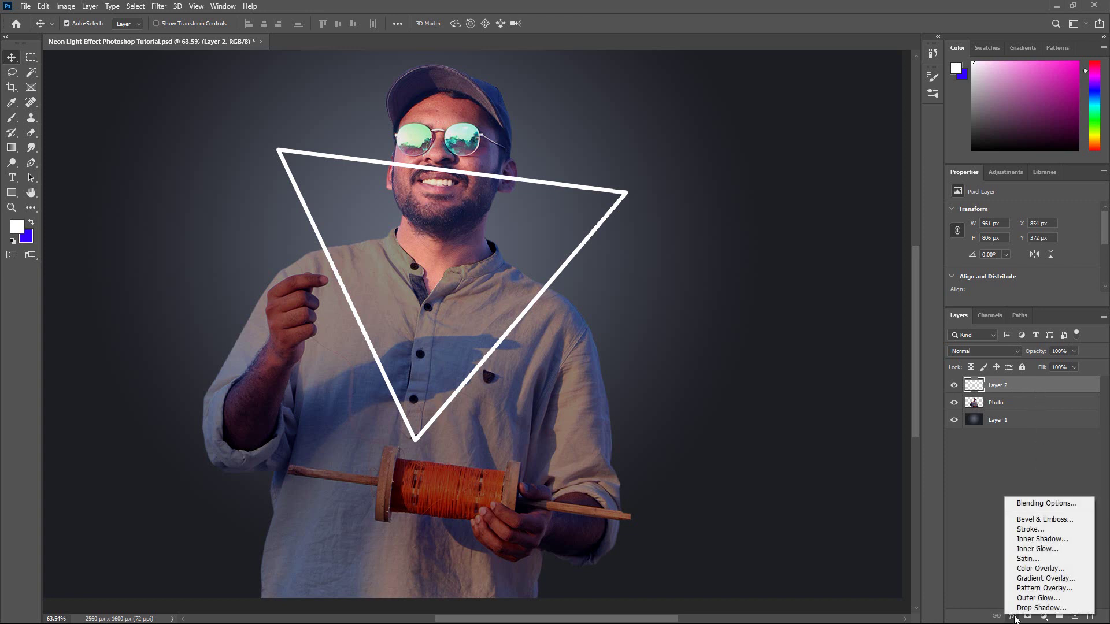
left_click(1043, 504)
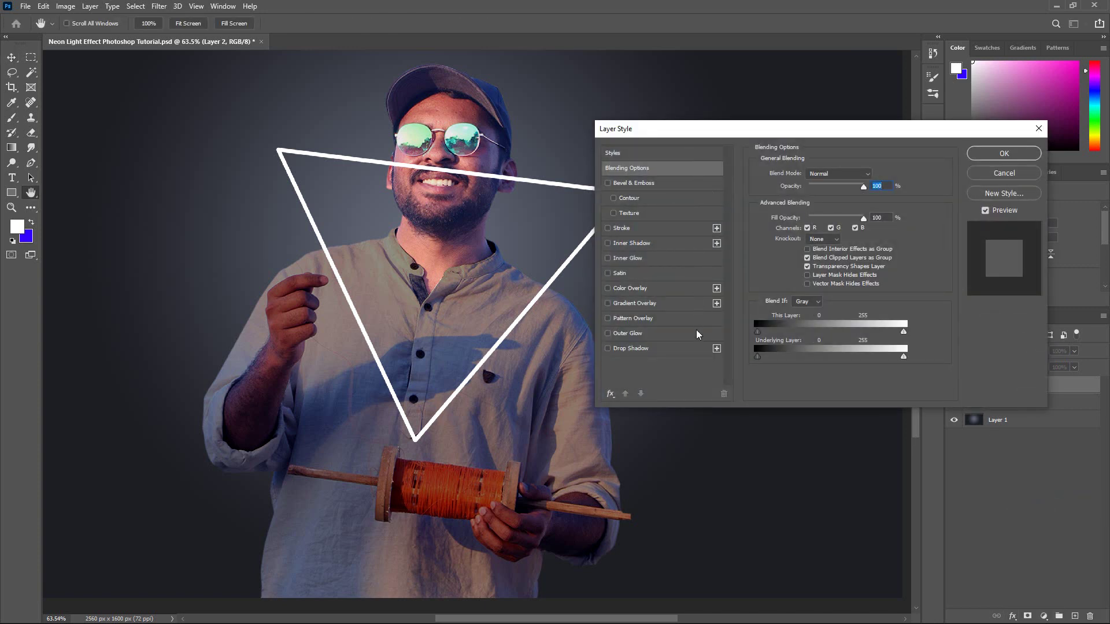
left_click(987, 173)
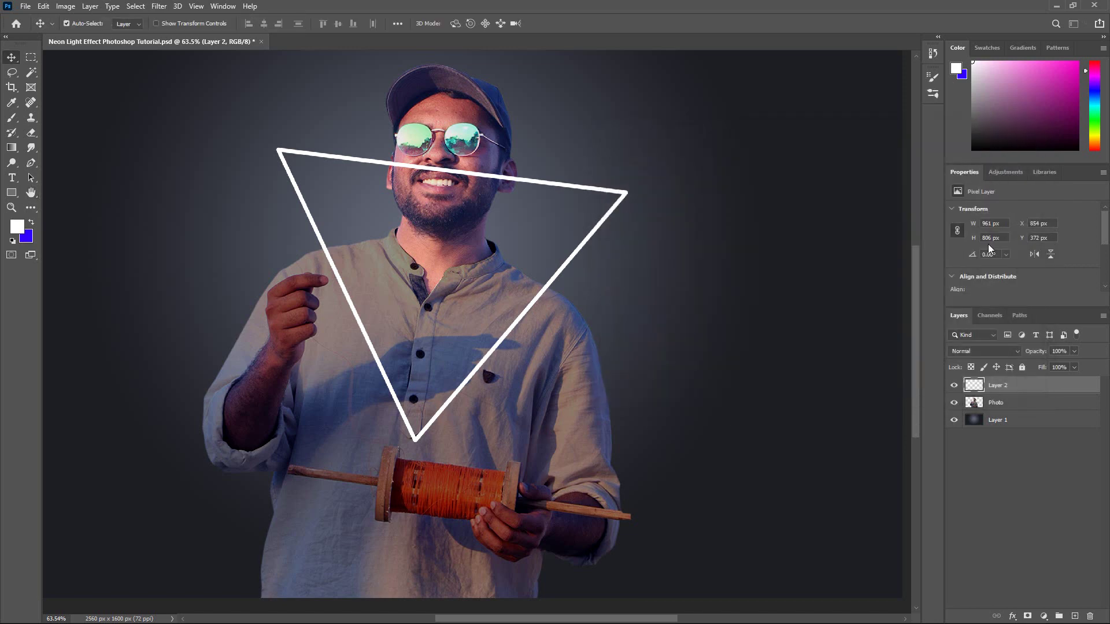
Step: Add a Color Overlay of magenta #ff00fc at 100% opacity to Layer 2
double_click(1017, 387)
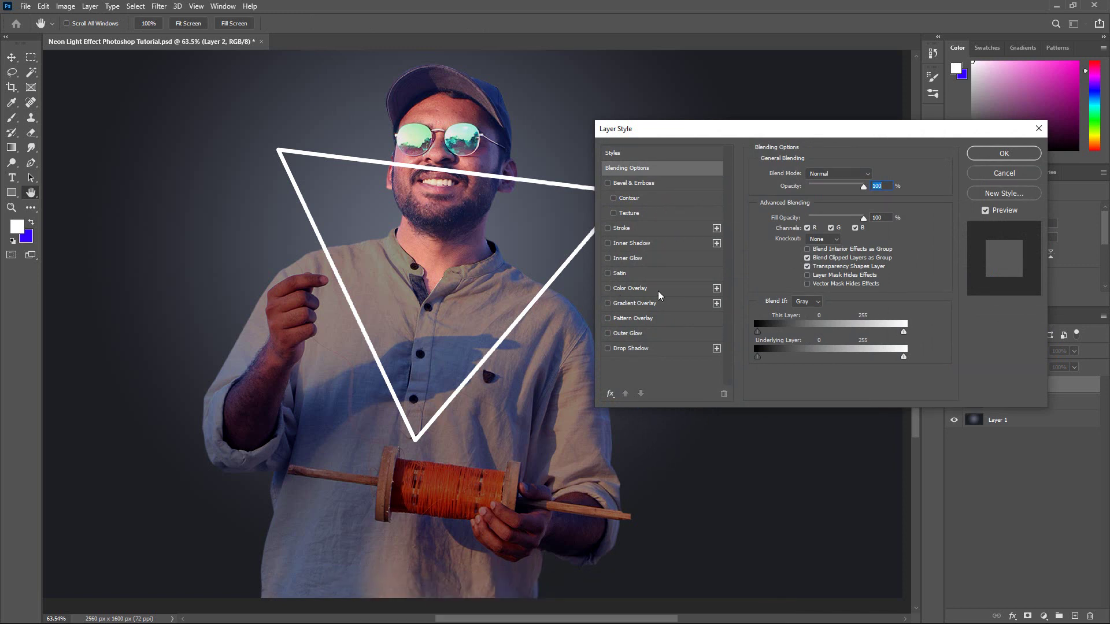
left_click(661, 293)
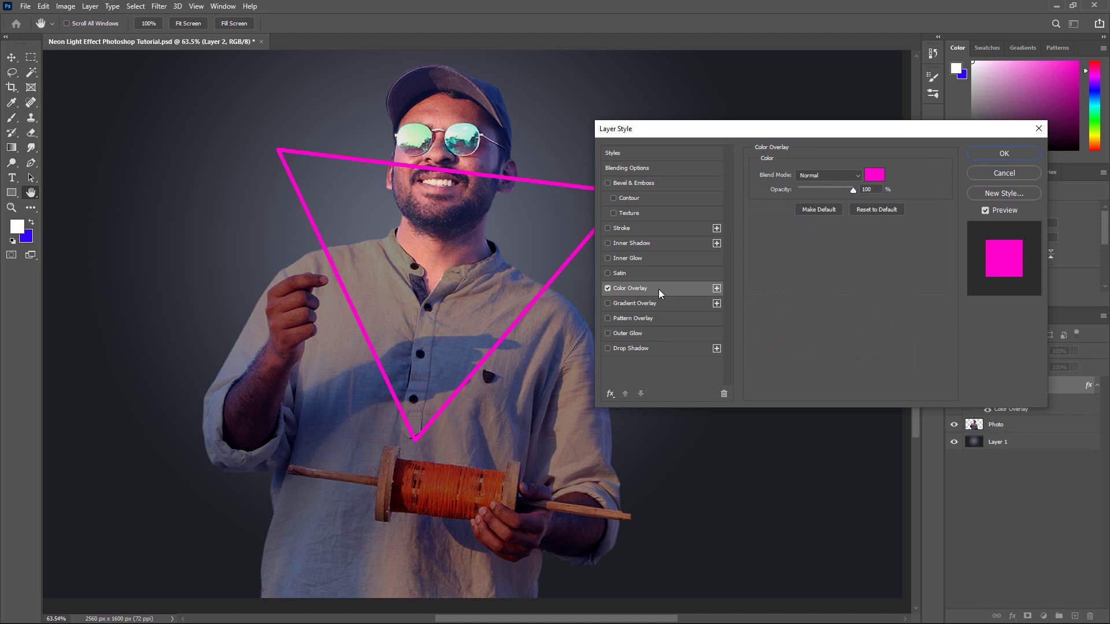
left_click(875, 175)
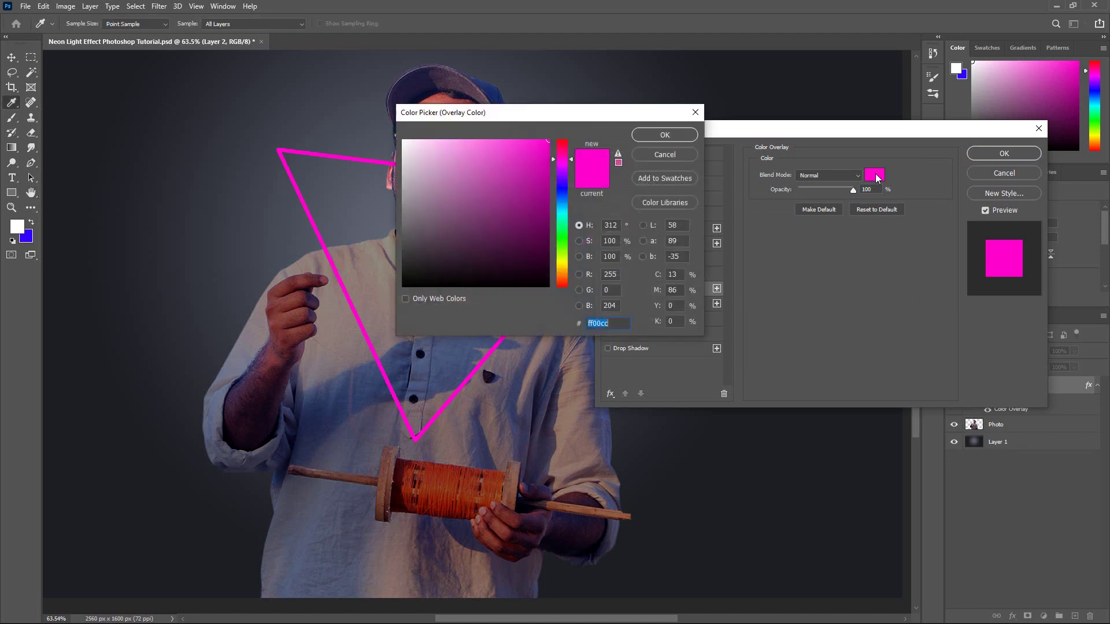
mouse_move(572, 163)
left_mouse_down()
mouse_move(571, 141)
mouse_move(571, 166)
left_mouse_up()
left_click_drag(571, 166, 572, 168)
left_click(665, 134)
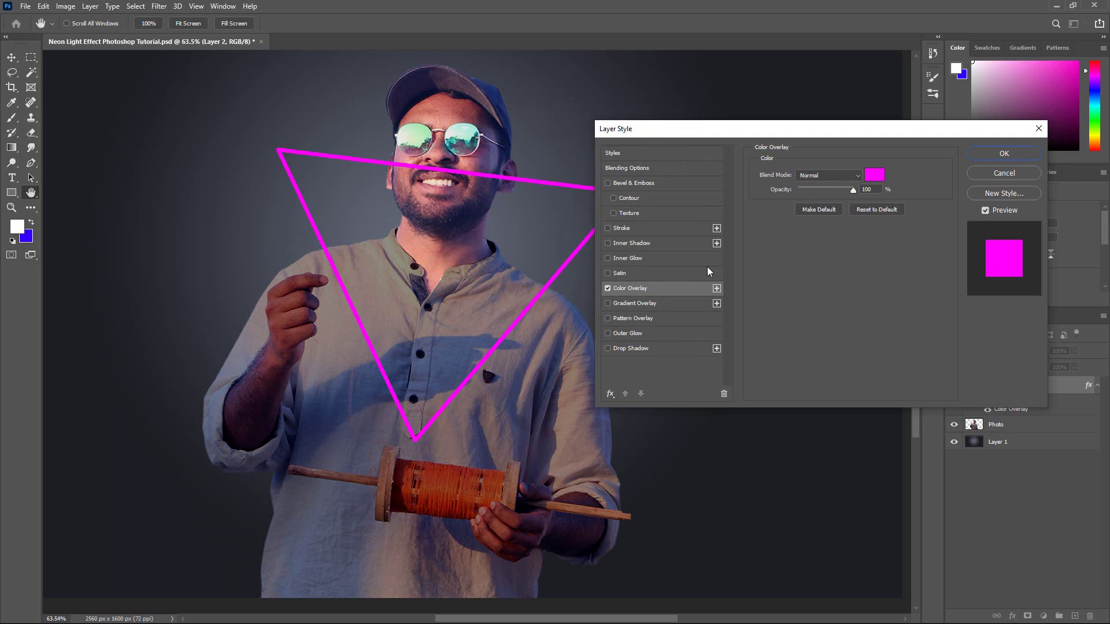
Step: Enable Inner Glow on the triangle in the Layer Style dialog
left_click(657, 262)
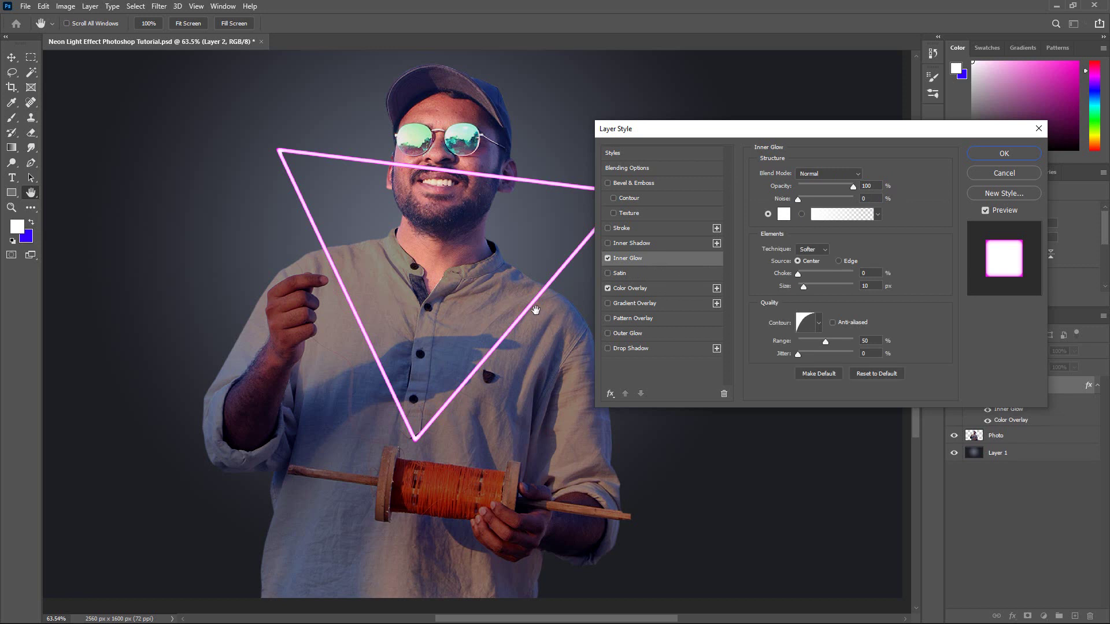
scroll(535, 310, "up", 1)
scroll(535, 310, "up", 1)
scroll(535, 311, "up", 1)
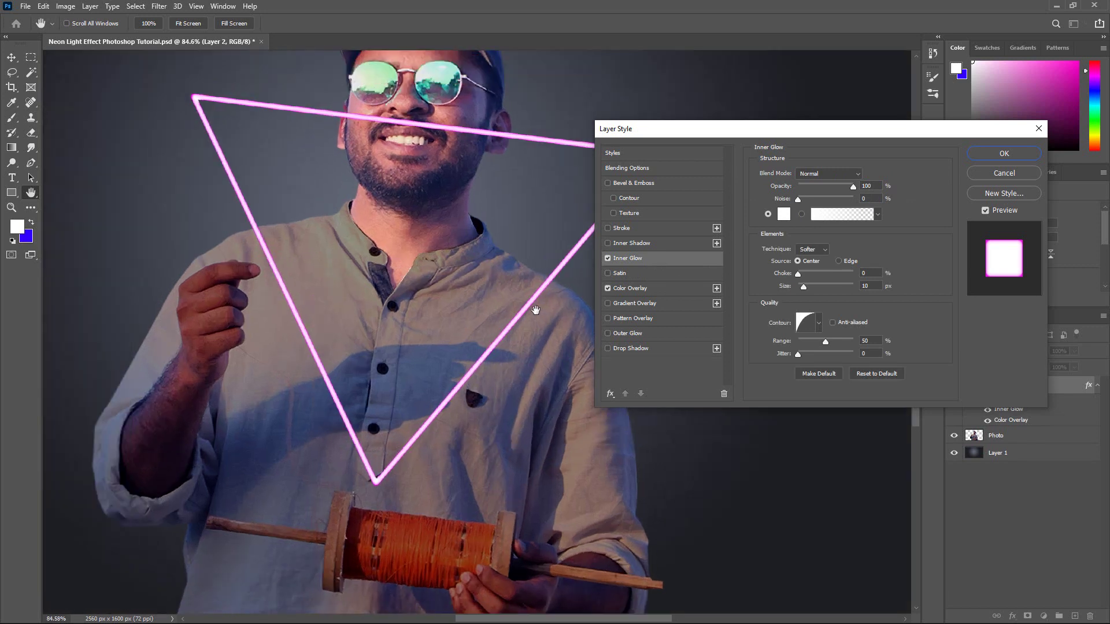
scroll(536, 311, "up", 1)
scroll(535, 311, "up", 1)
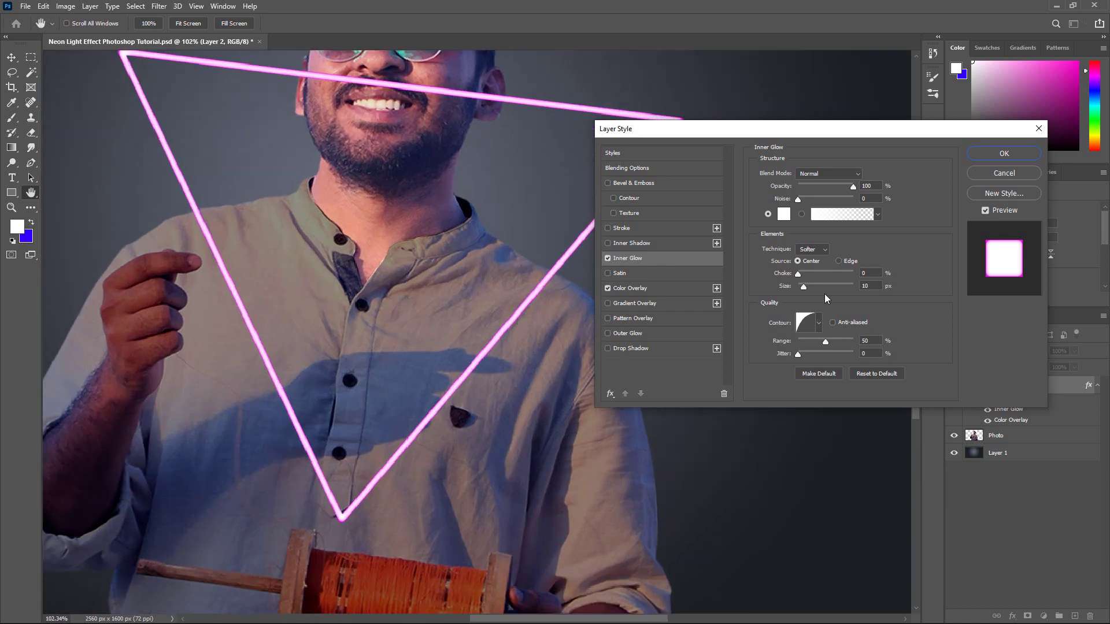
Step: Set the inner glow to Center source, the first contour preset and 8 px size
left_click(839, 261)
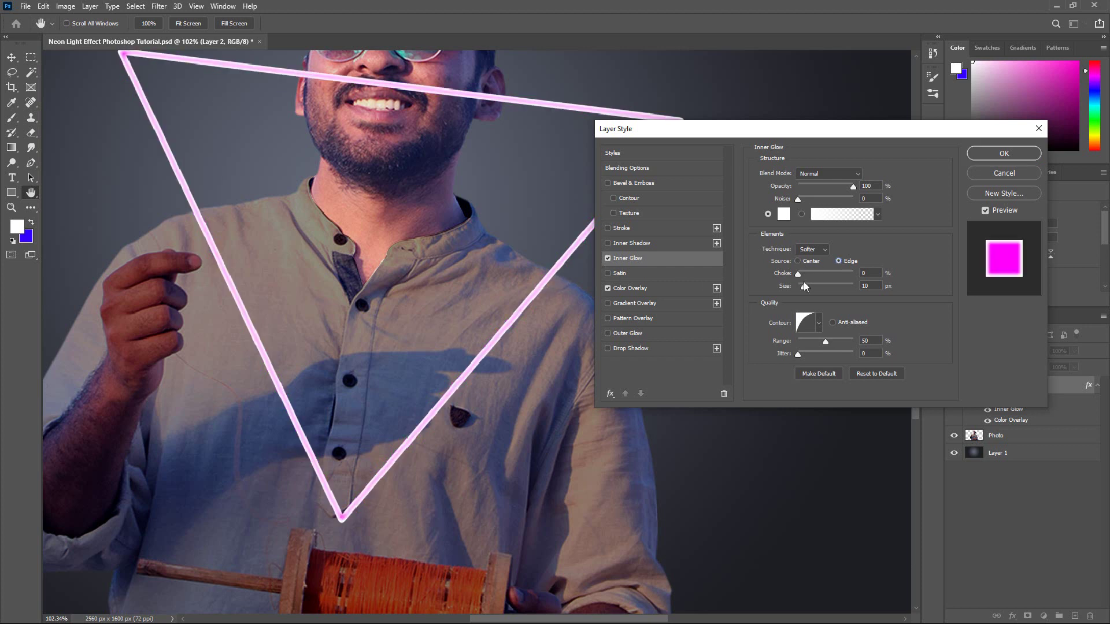
left_click(797, 261)
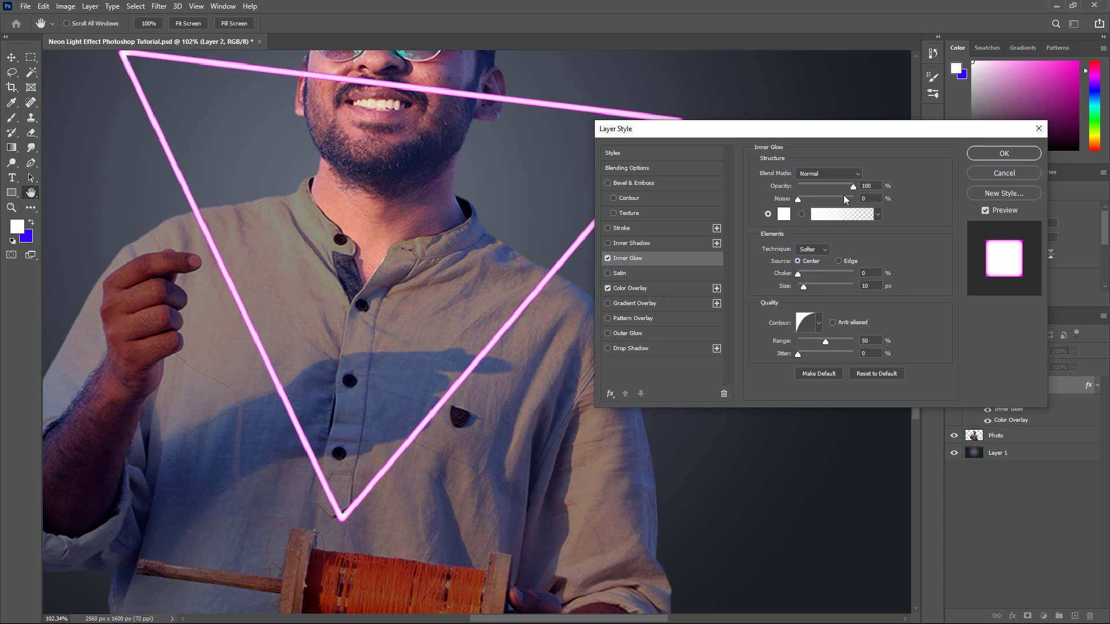
left_click_drag(853, 186, 853, 186)
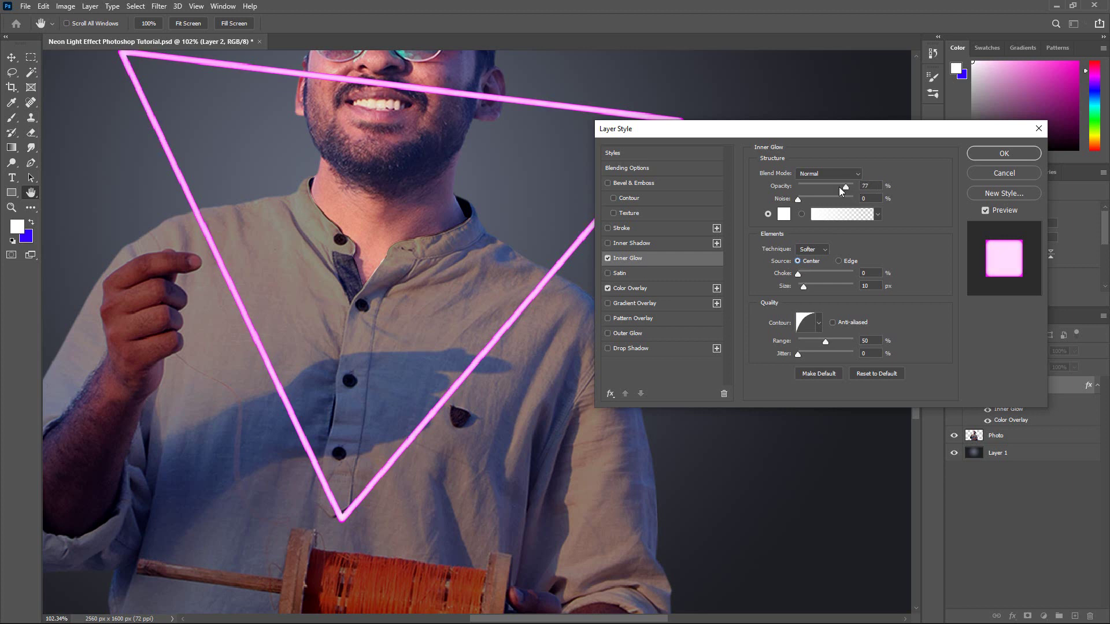
left_click(816, 325)
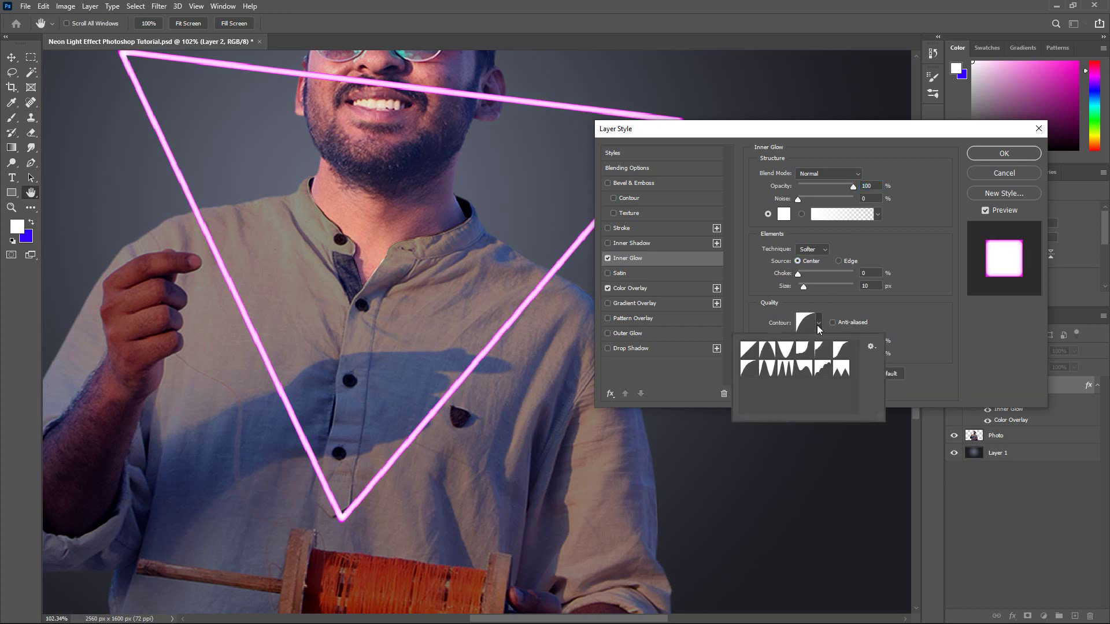
left_click(749, 370)
left_click(840, 311)
mouse_move(803, 287)
left_mouse_down()
mouse_move(813, 290)
mouse_move(804, 295)
left_mouse_up()
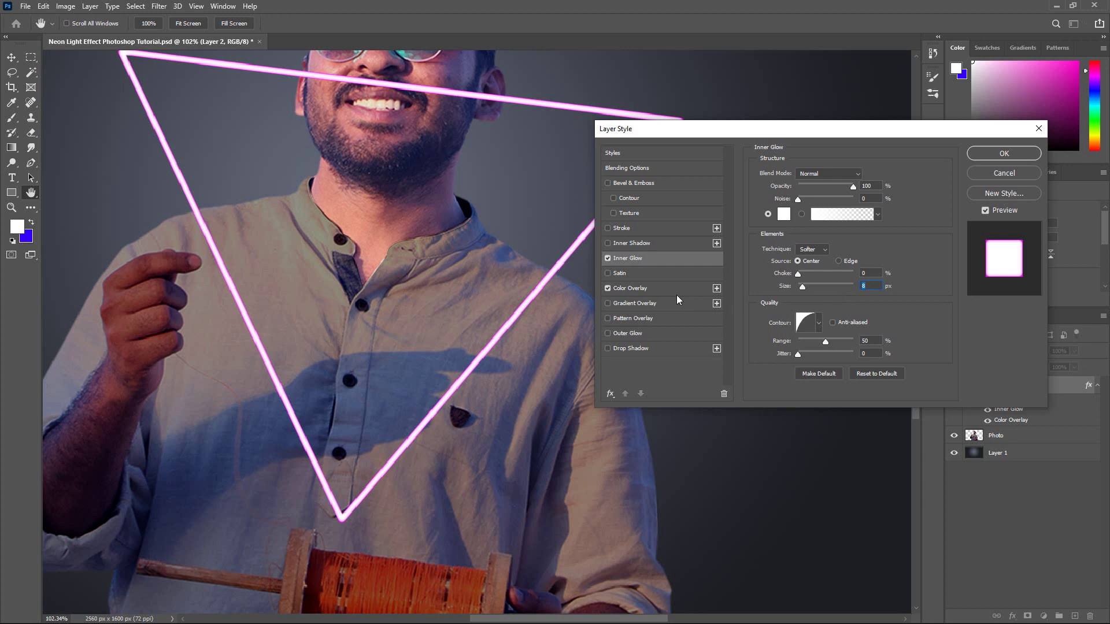
Step: Enable Outer Glow and set its colour to a pink magenta
left_click(660, 333)
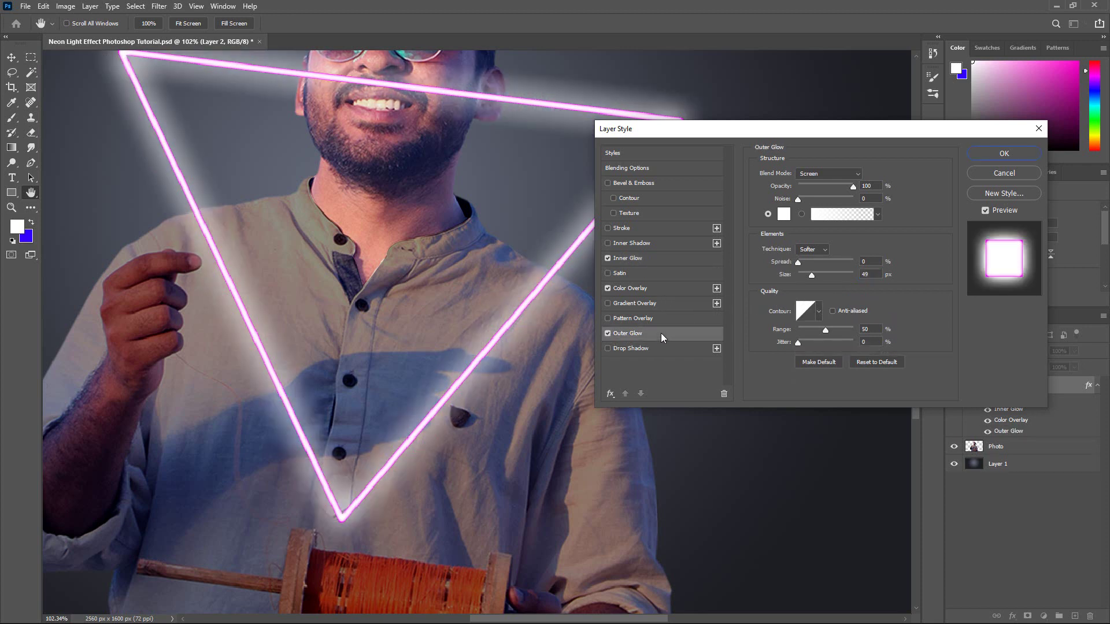
left_click(780, 214)
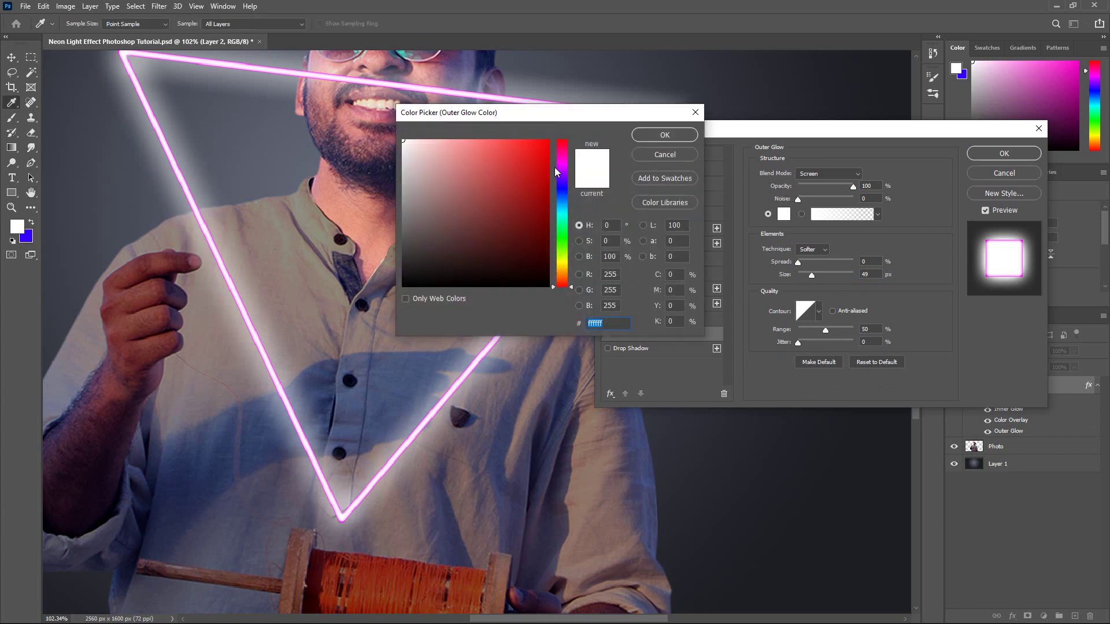
left_click(561, 162)
left_click(549, 140)
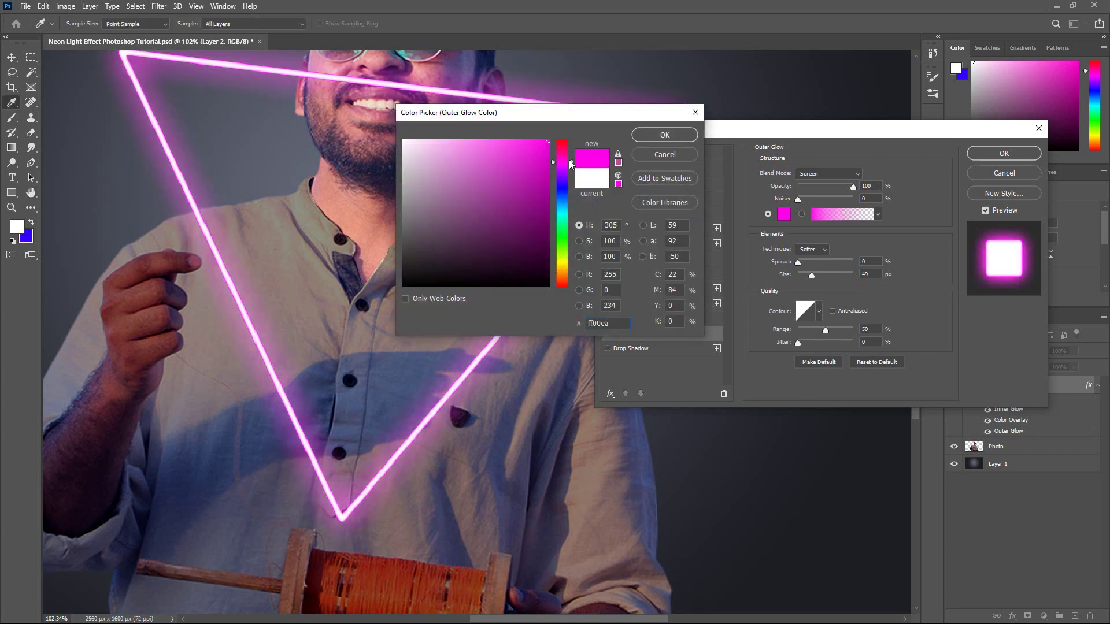
left_click(561, 158)
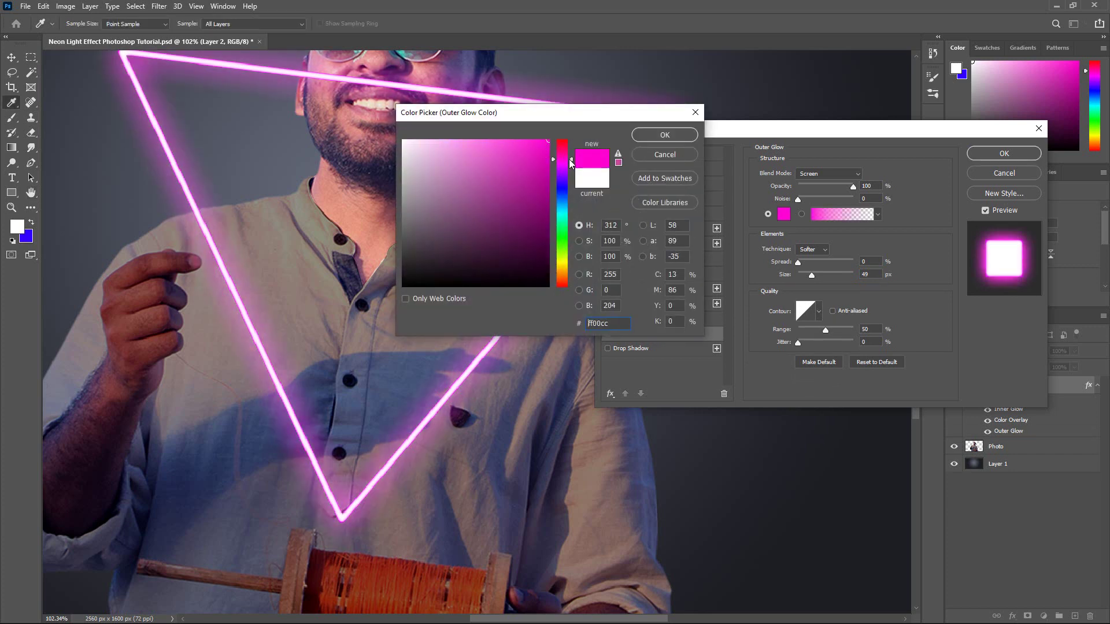
left_click(670, 137)
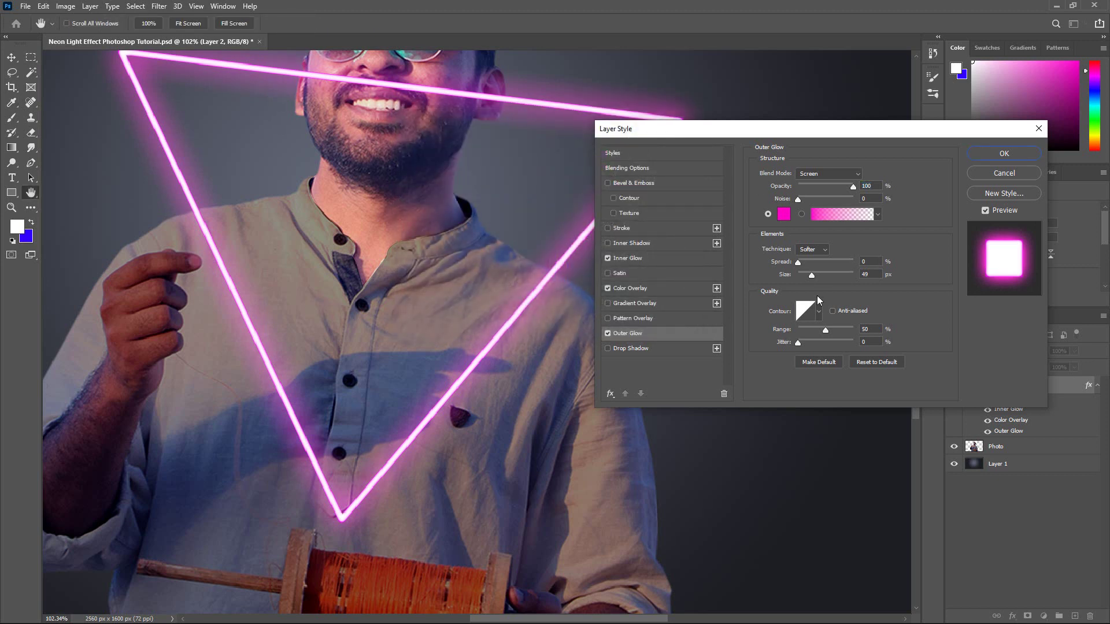
Step: Blend the outer glow as Linear Dodge (Add) and tighten its size to 16 px
left_click(853, 186)
left_click_drag(810, 276, 808, 277)
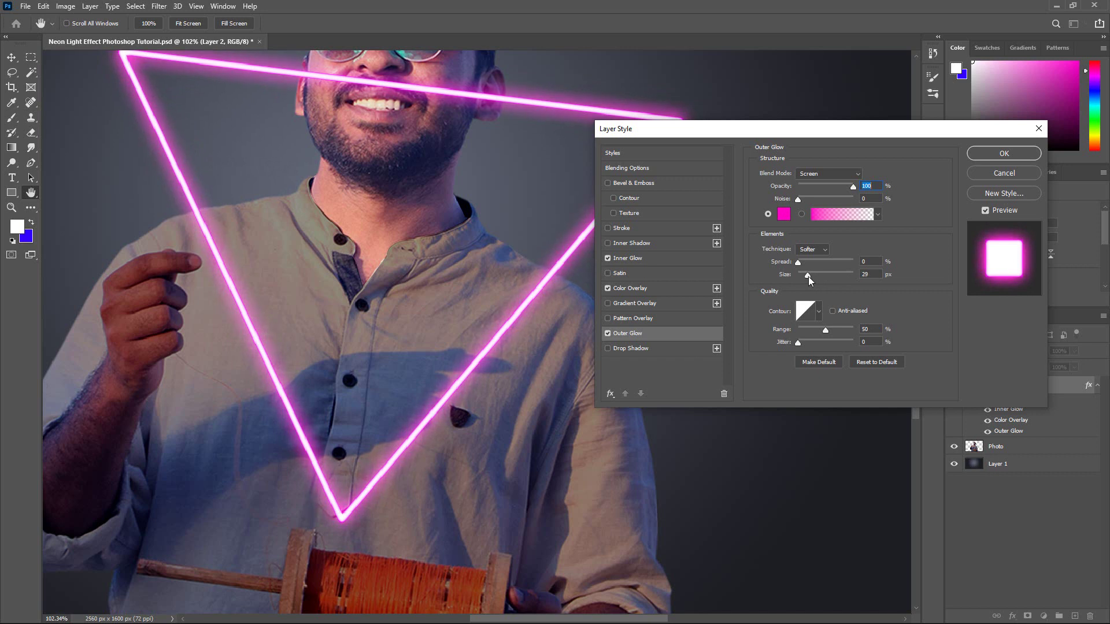
left_click(808, 276)
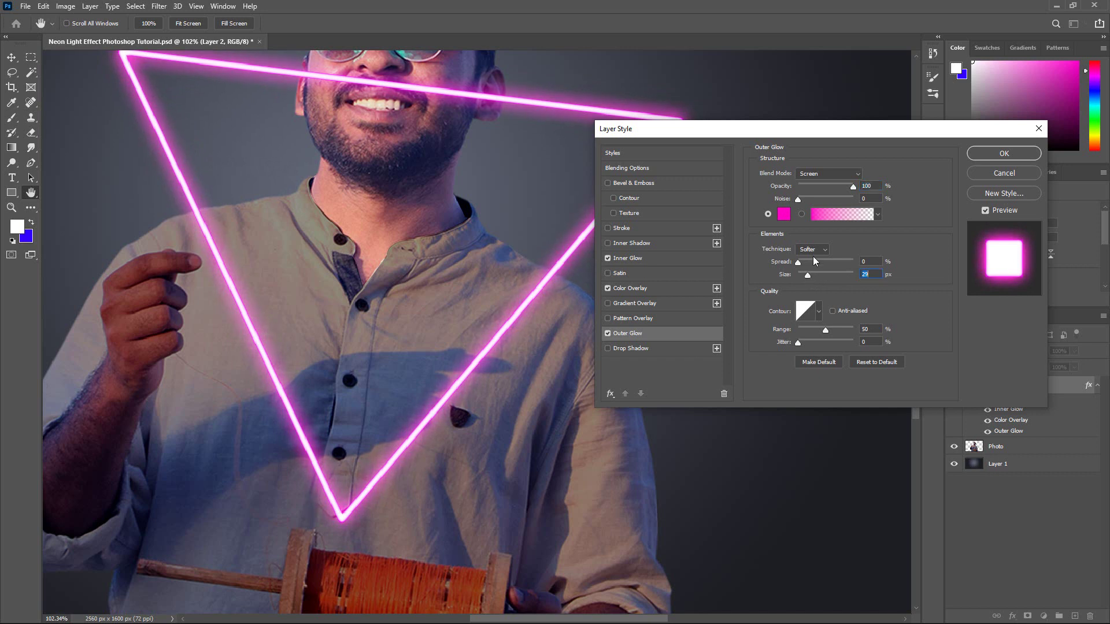
left_click(830, 174)
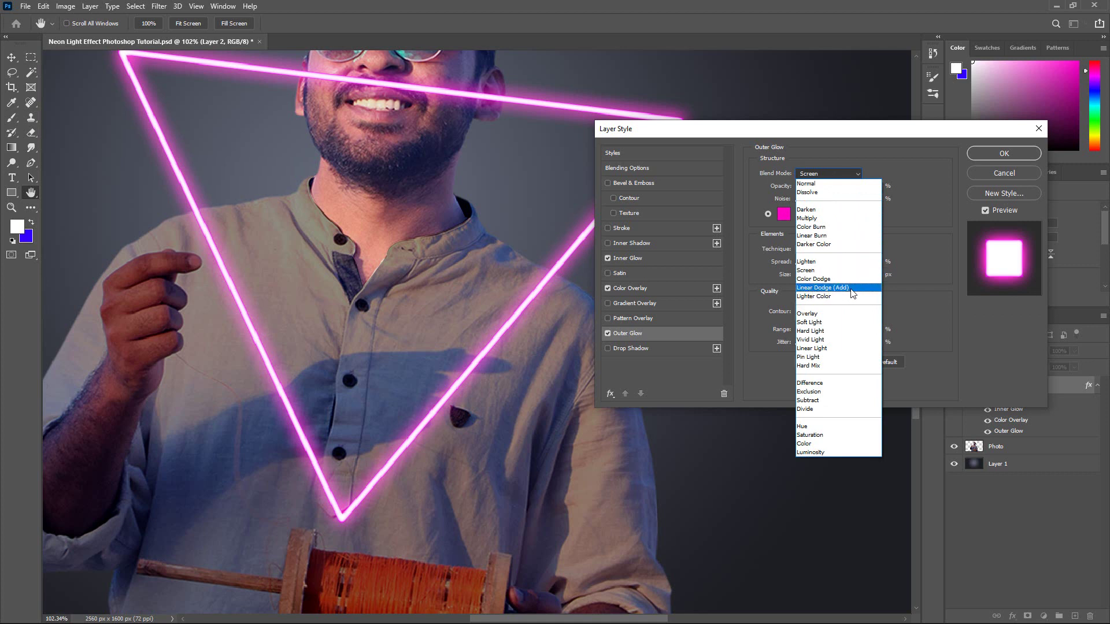
left_click(854, 288)
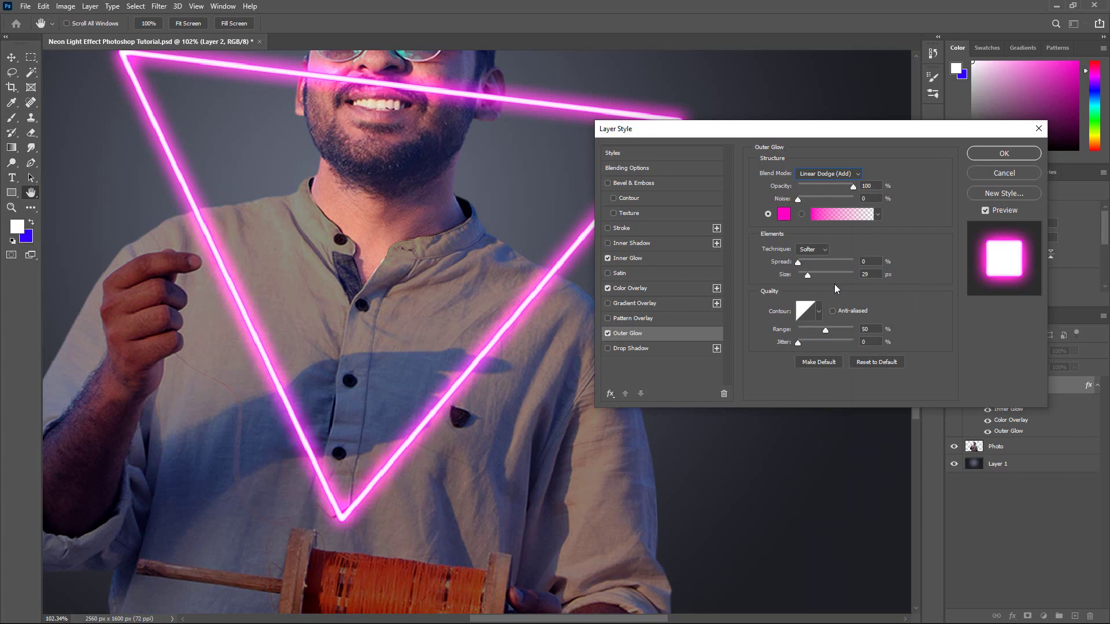
mouse_move(807, 274)
left_mouse_down()
mouse_move(804, 262)
mouse_move(796, 275)
mouse_move(805, 277)
left_mouse_up()
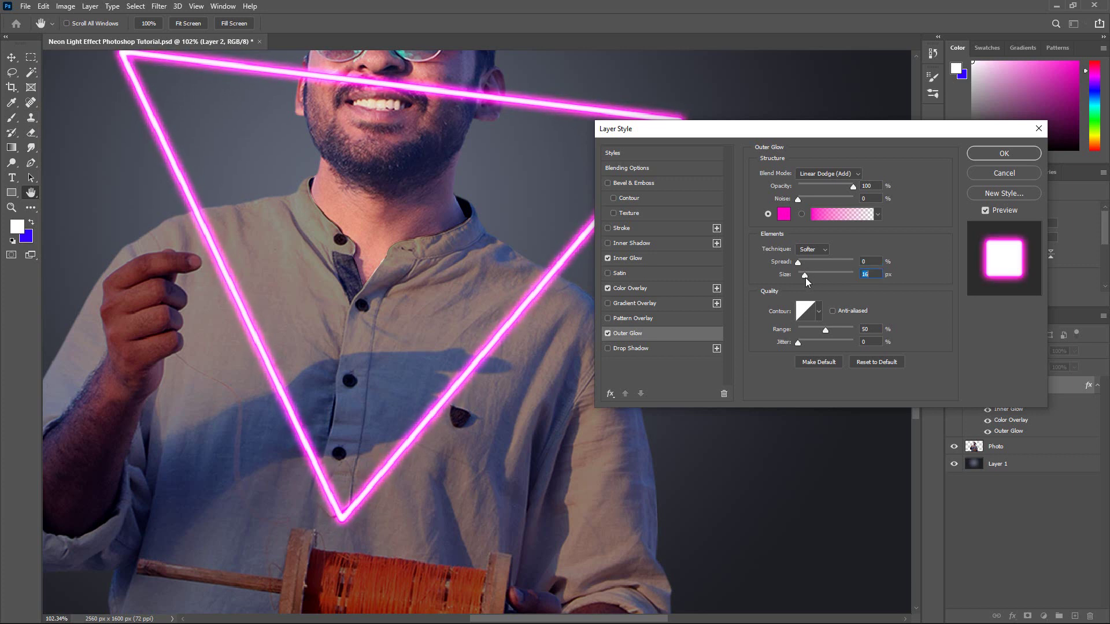
Step: Enable a Drop Shadow blended as Linear Dodge (Add) with a pink magenta colour
left_click(662, 350)
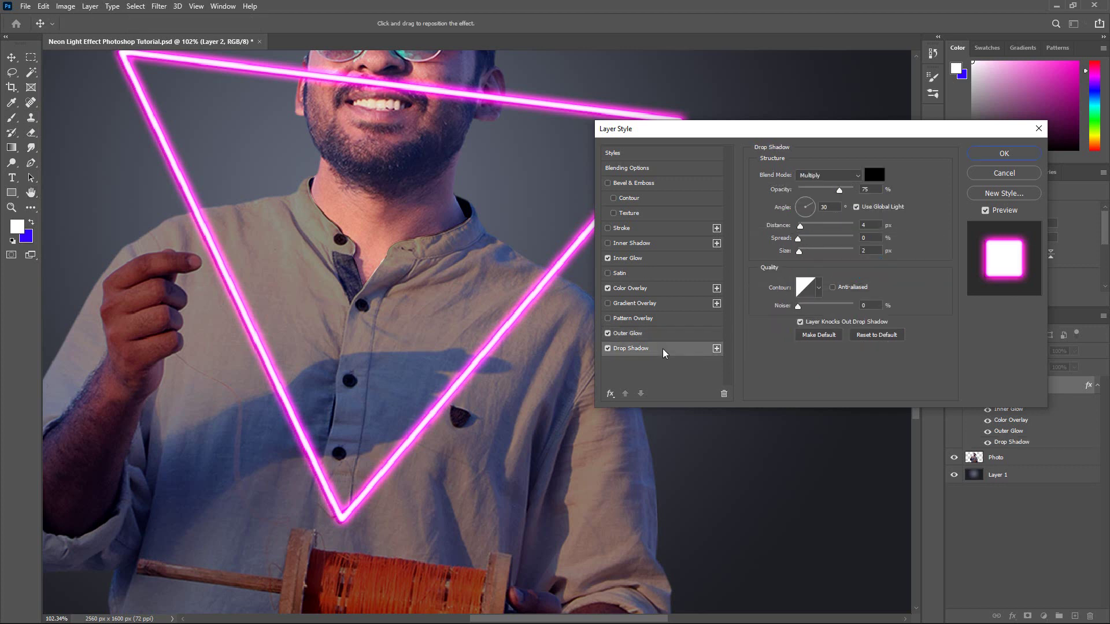
left_click(841, 175)
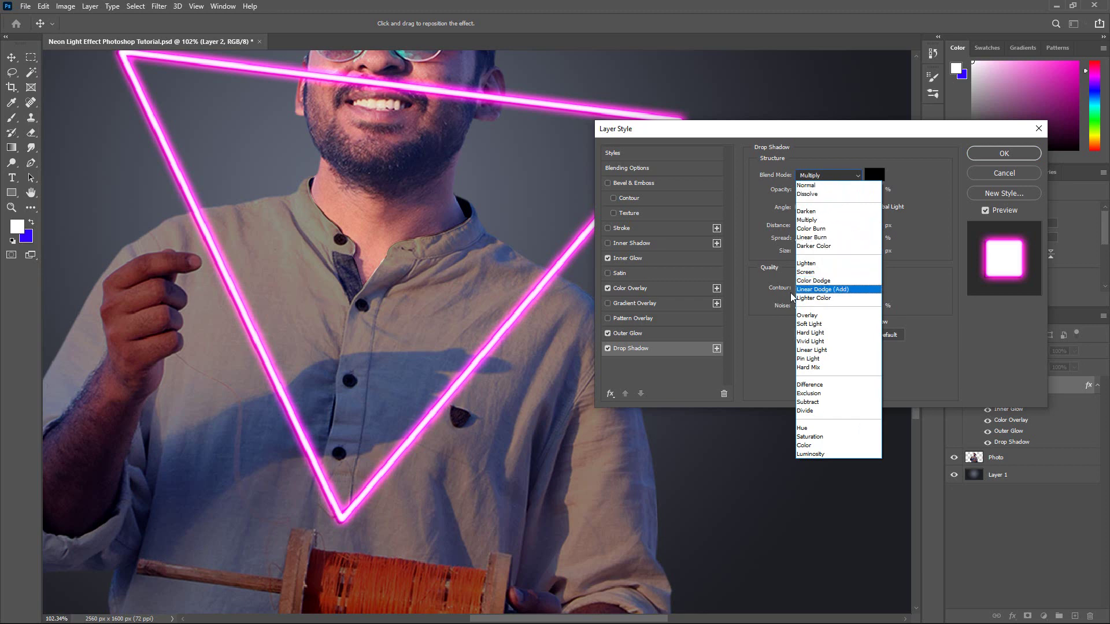
left_click(854, 292)
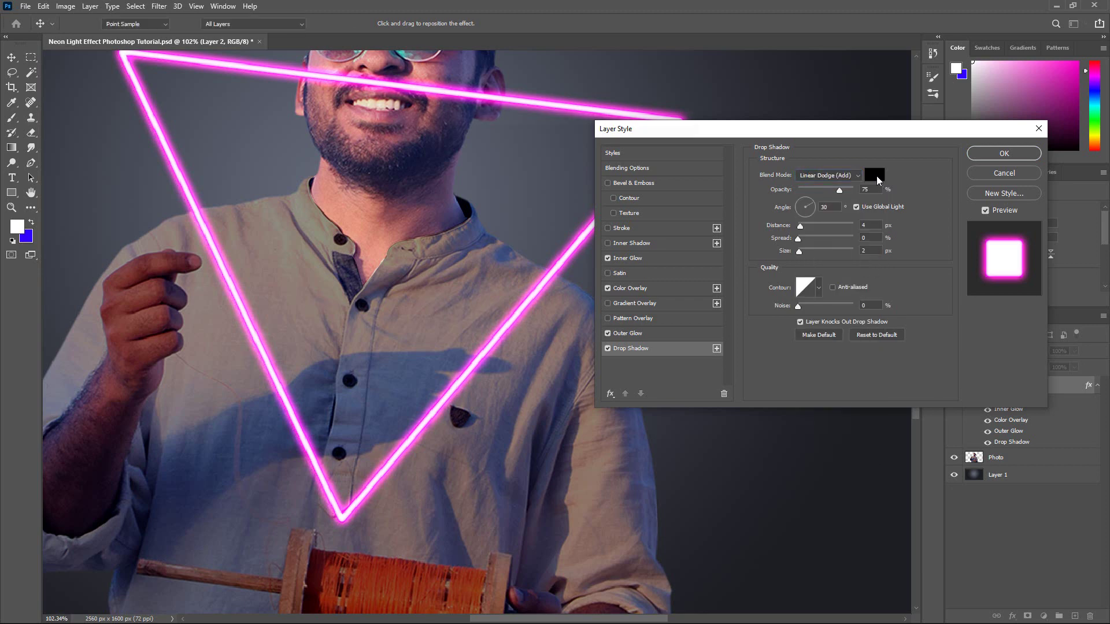
left_click(874, 175)
left_click(562, 163)
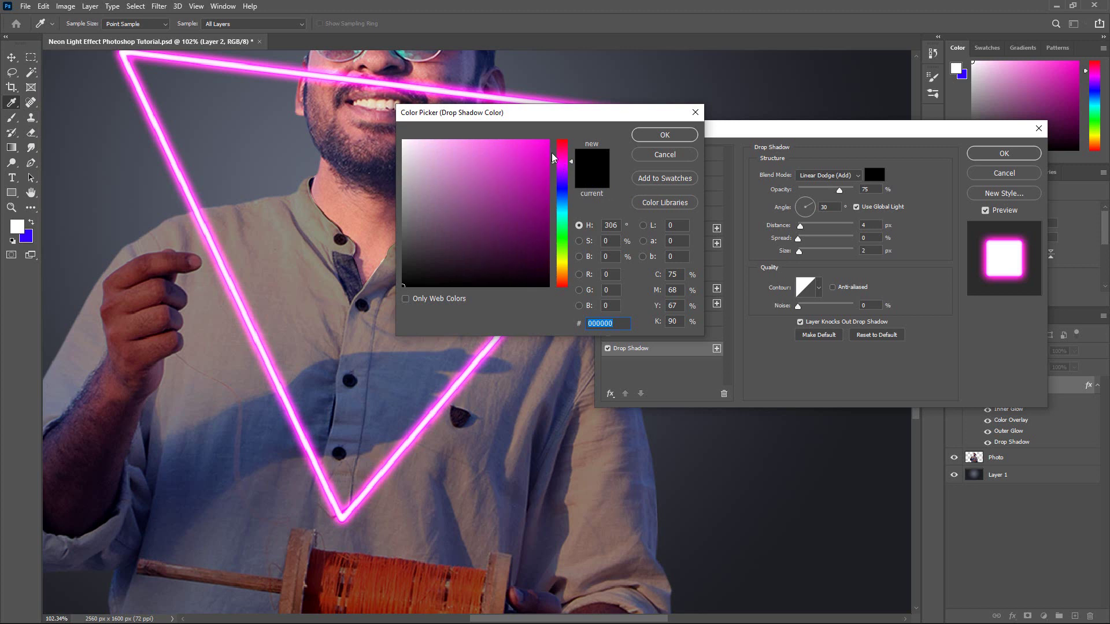
left_click(548, 141)
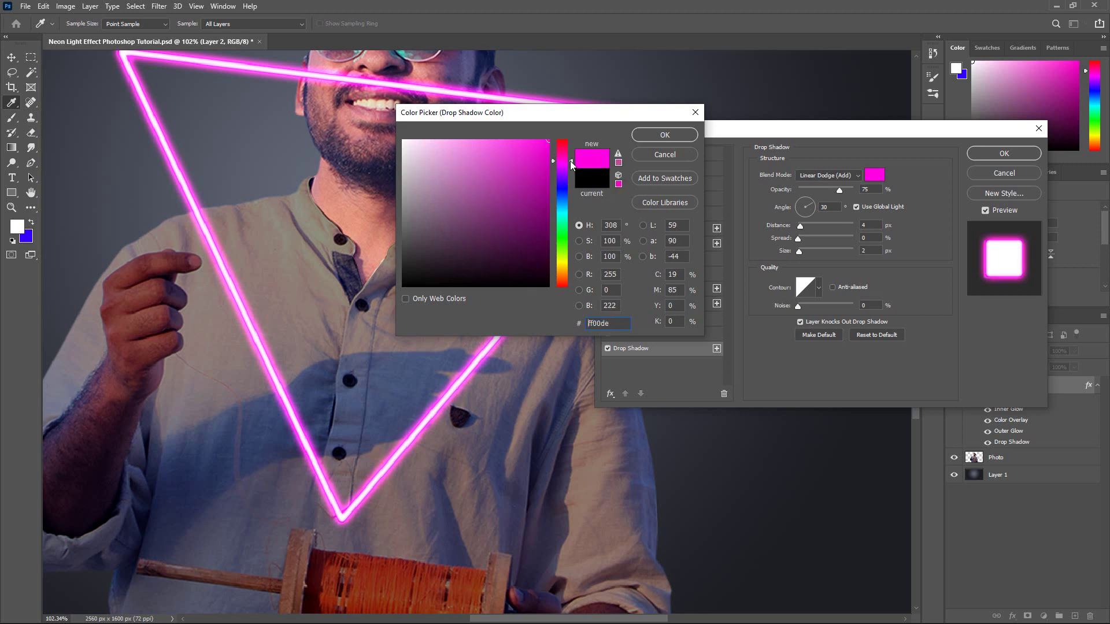
left_click_drag(570, 161, 569, 159)
left_click(654, 137)
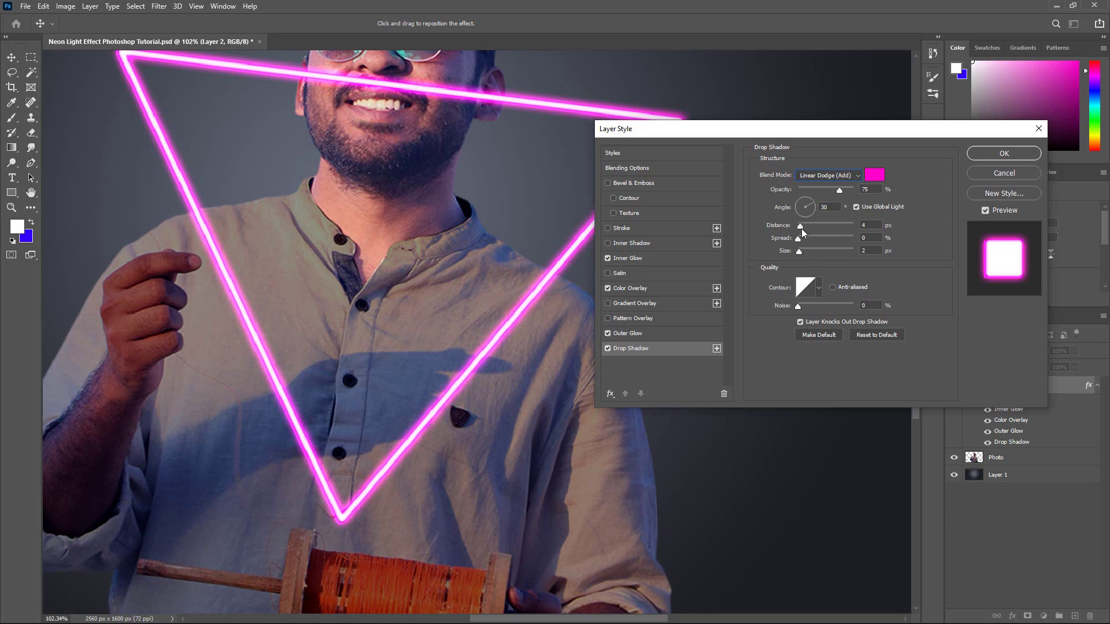
Step: Set the drop shadow distance to 0 and size to 250 px, and apply the style
left_click_drag(799, 226, 787, 227)
left_click(798, 238)
left_click_drag(798, 252, 897, 246)
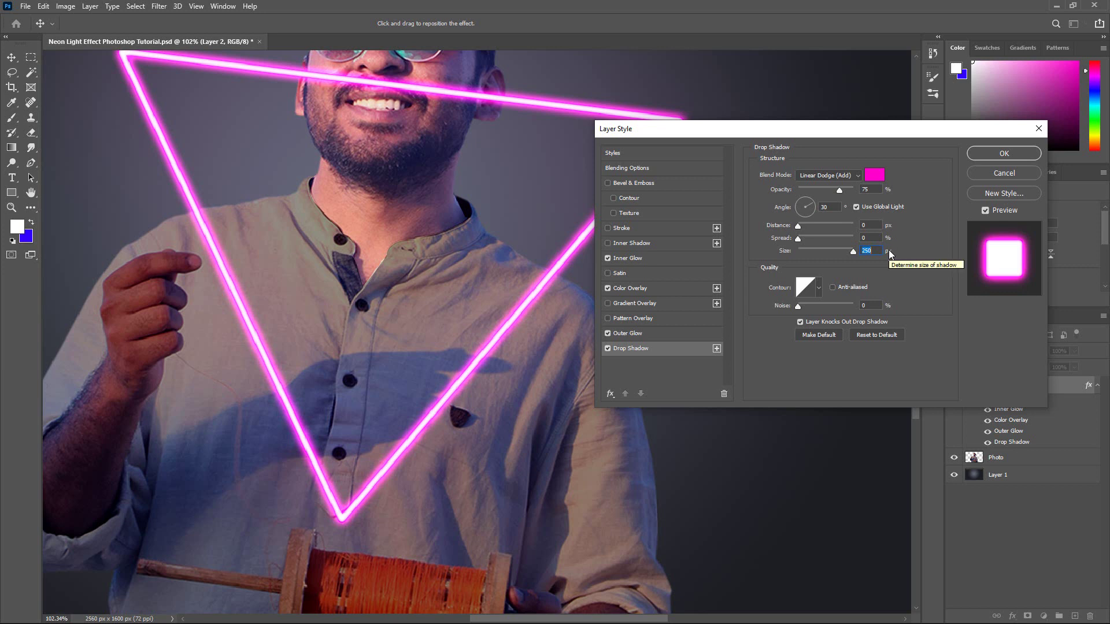
left_click(1006, 153)
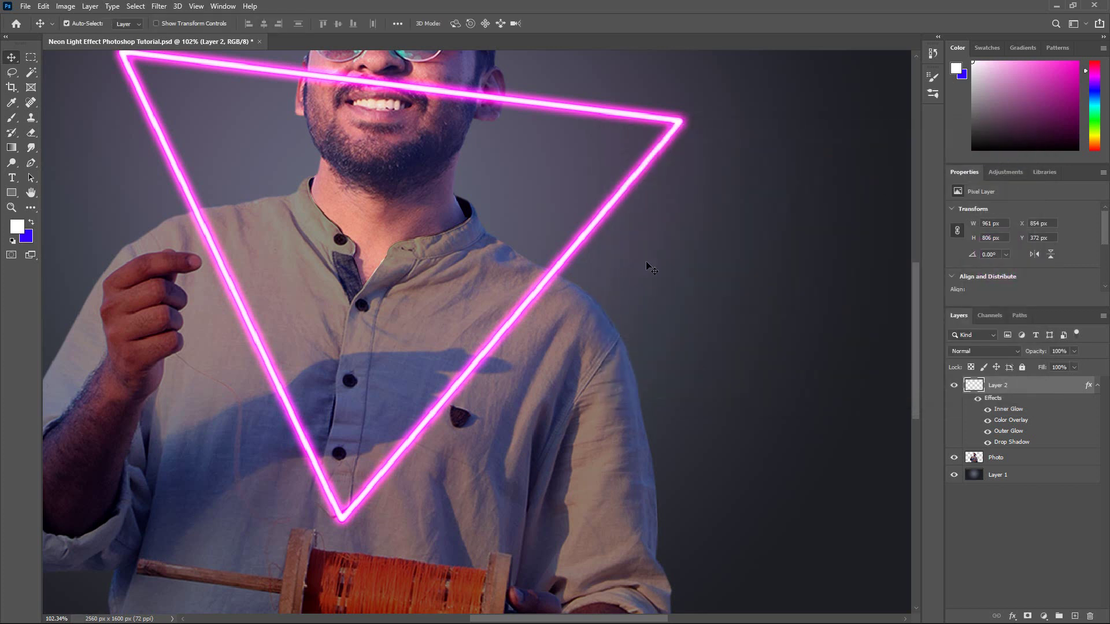
Step: Choose a 34 px Soft Round brush, undoing a test dot above the head
scroll(650, 259, "down", 1)
scroll(654, 258, "down", 1)
scroll(652, 259, "down", 1)
scroll(649, 259, "down", 1)
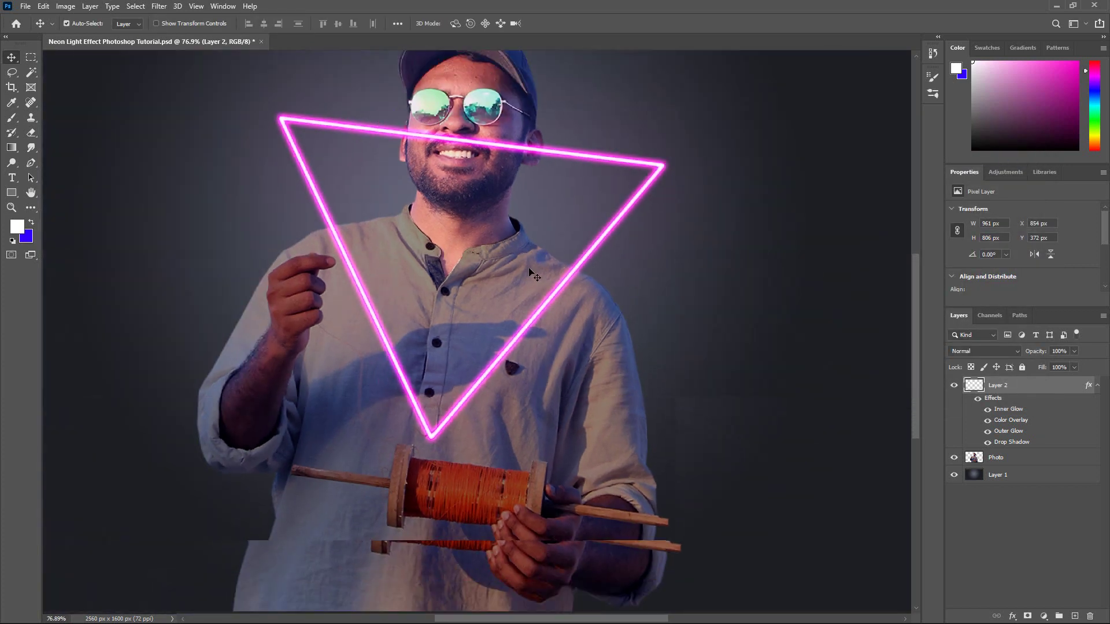
scroll(530, 269, "down", 2)
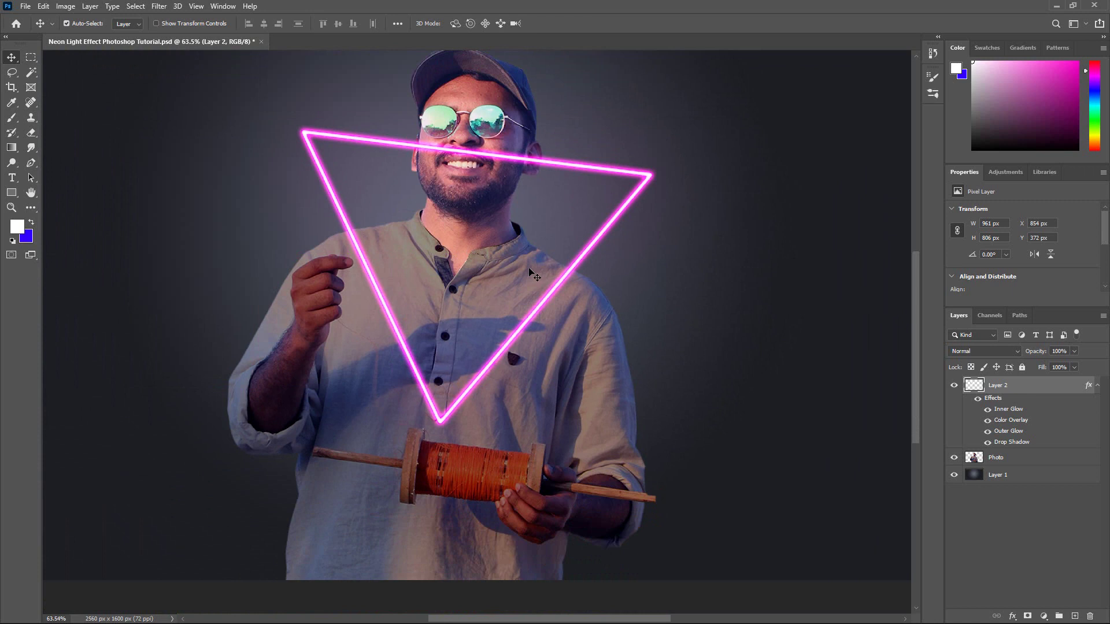
scroll(529, 269, "down", 1)
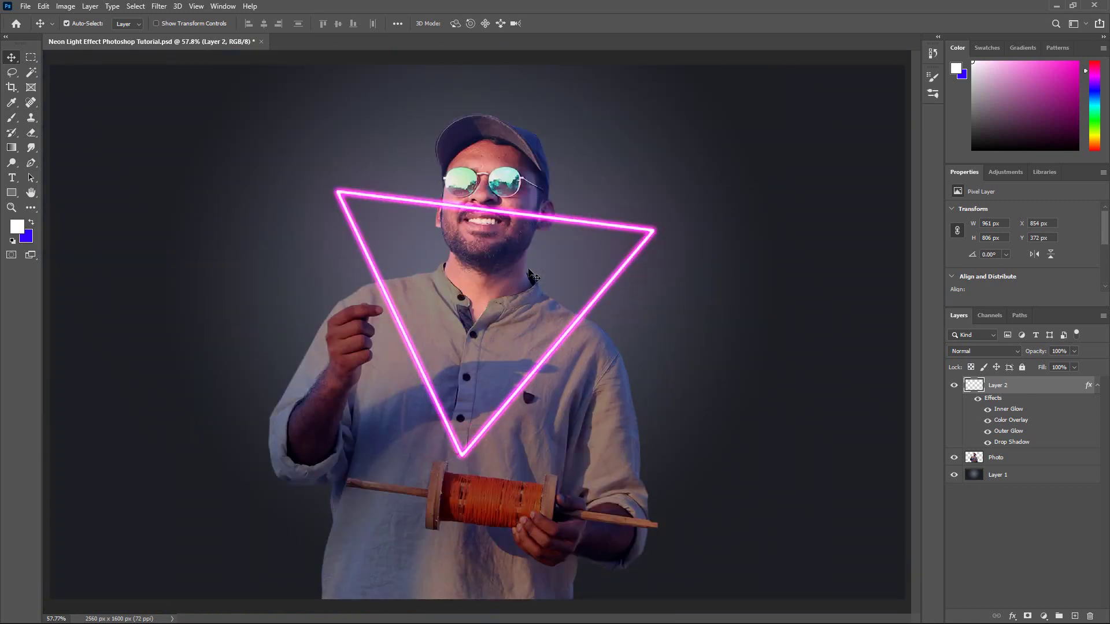
left_click(12, 122)
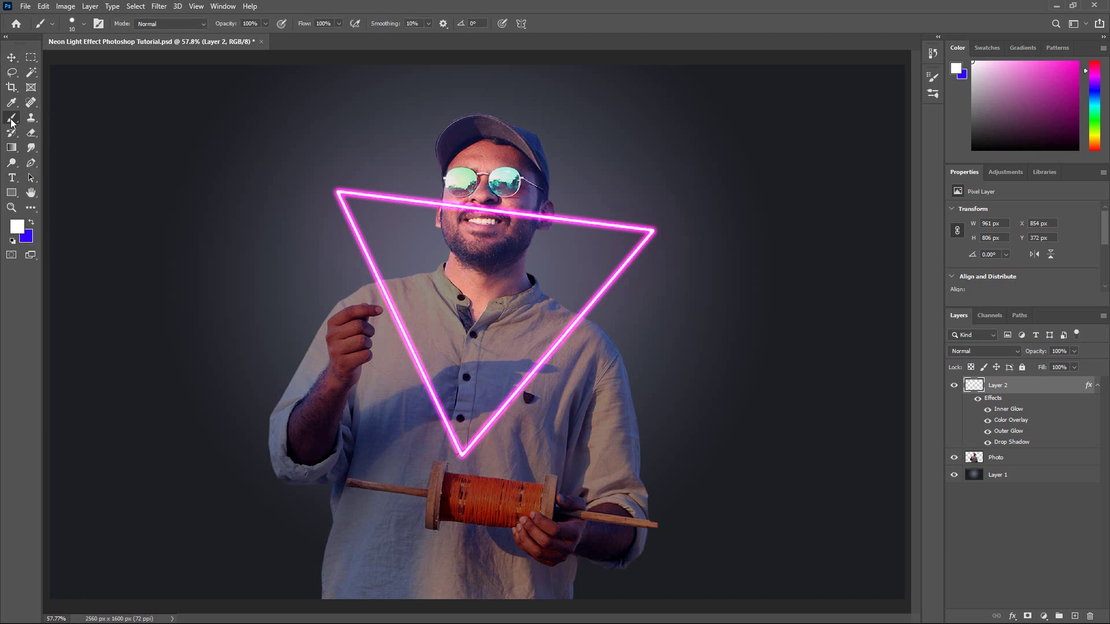
left_click(83, 24)
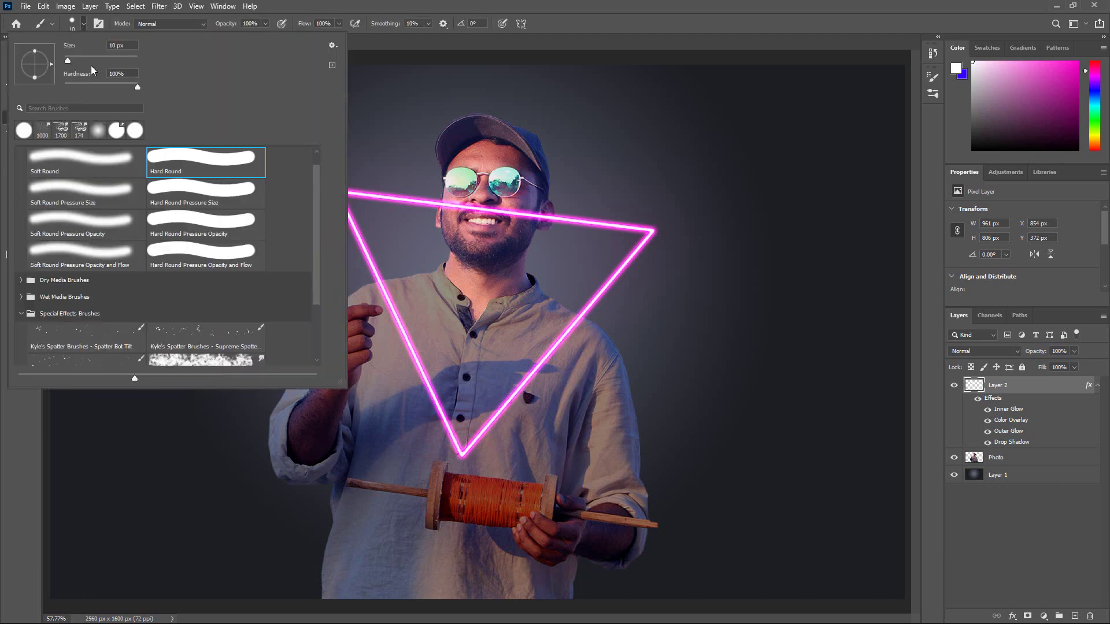
left_click(94, 164)
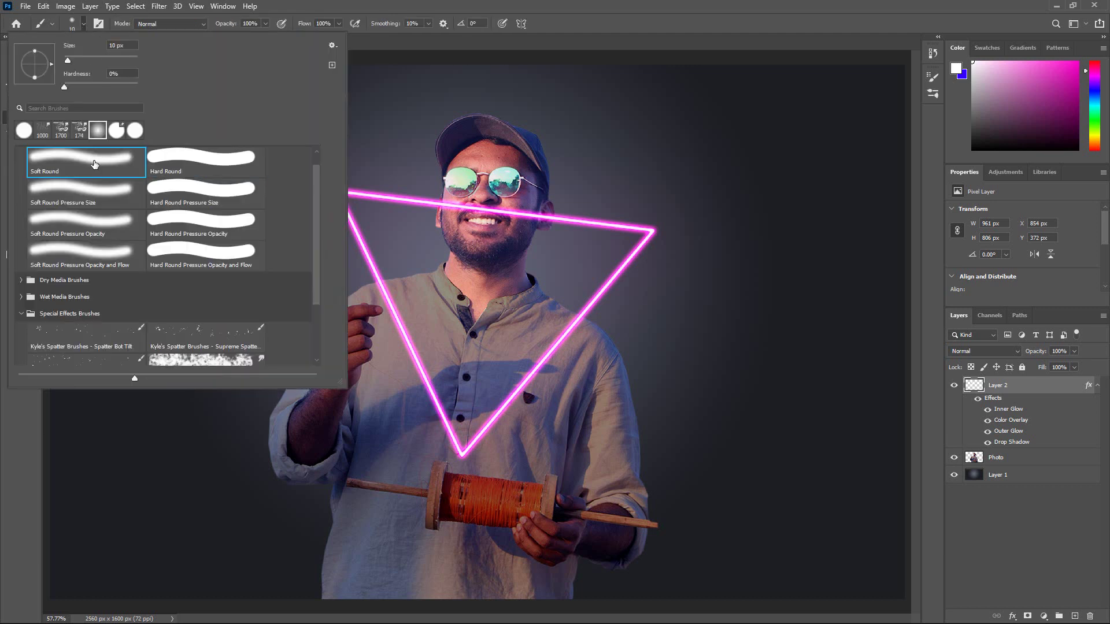
left_click_drag(68, 59, 76, 59)
left_click(371, 114)
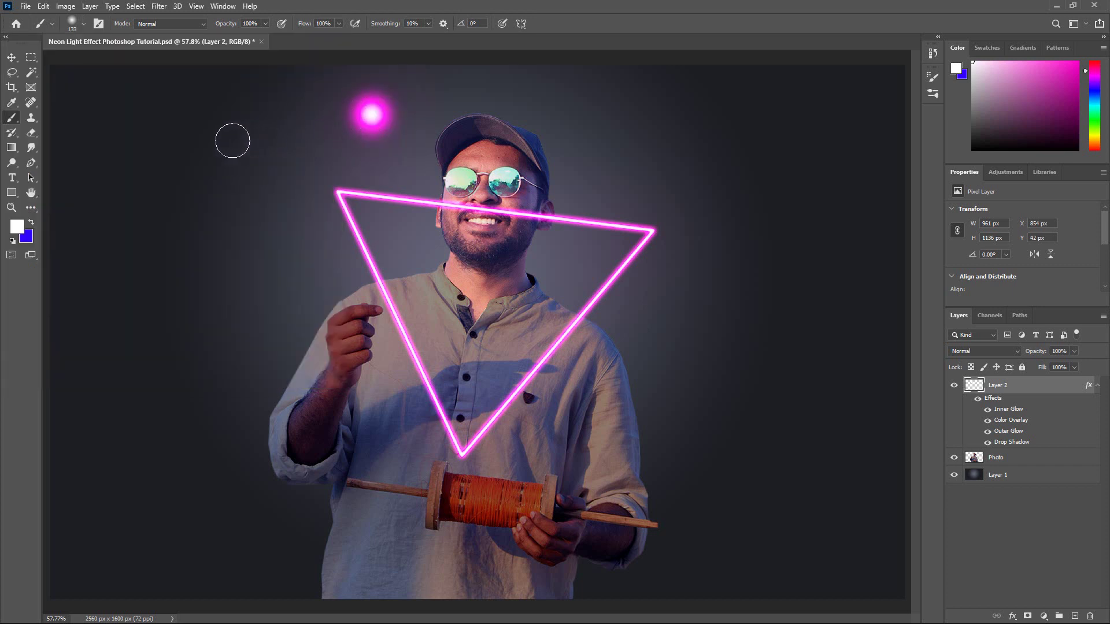
key("ctrl+z")
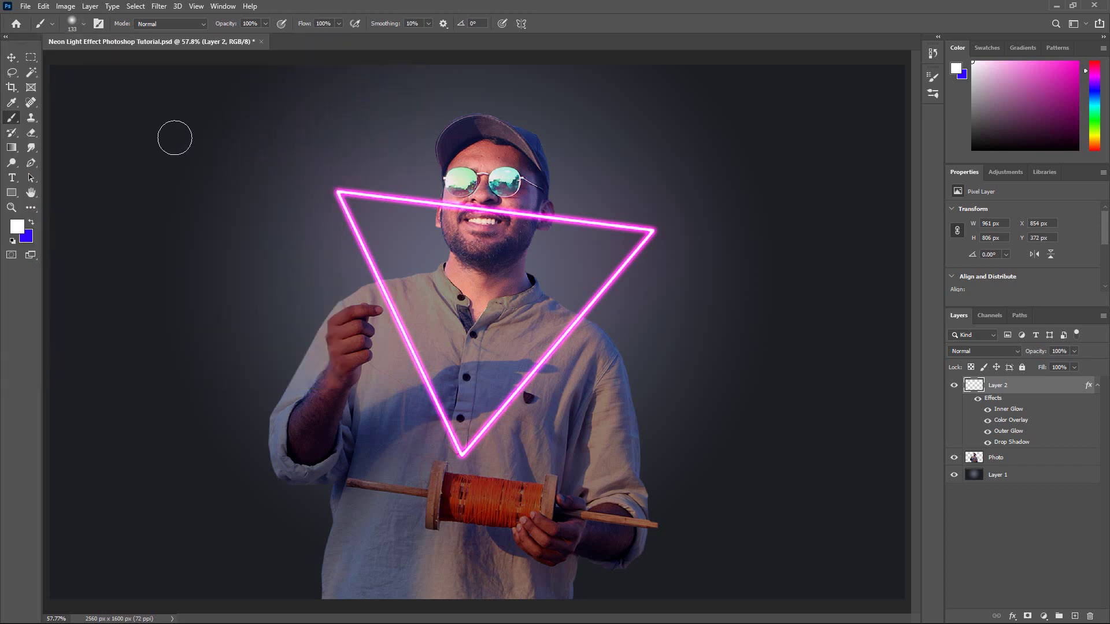
Step: Set the foreground colour to #ff00cc, undoing a test stroke left of the man
left_click(18, 227)
type("ff00cc")
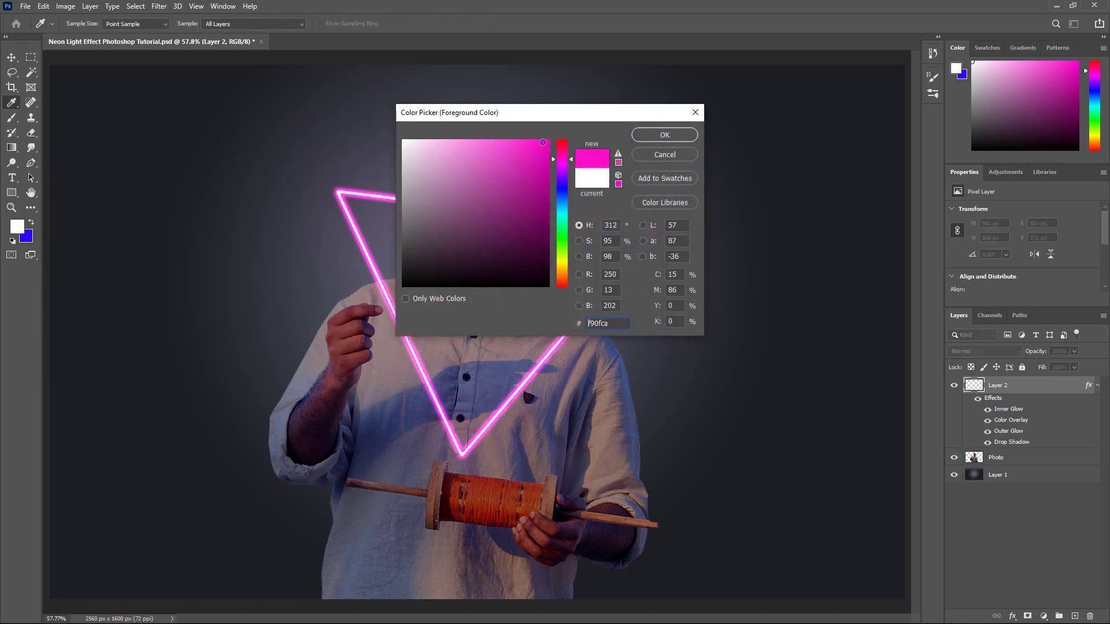
left_click_drag(571, 160, 570, 163)
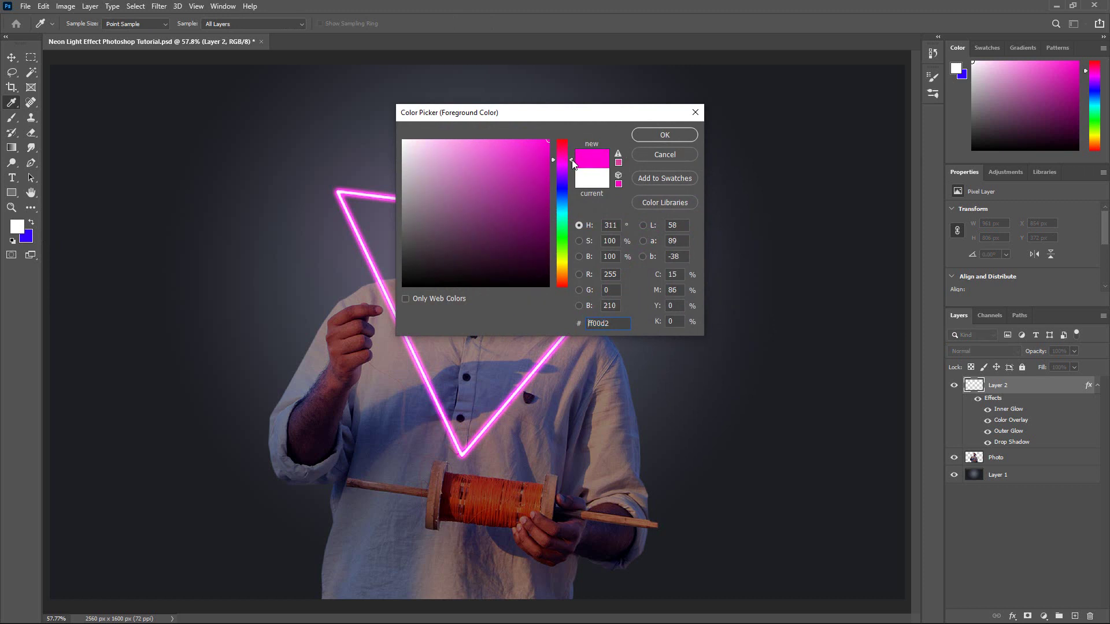
left_click(651, 135)
key("b")
left_click_drag(273, 136, 277, 191)
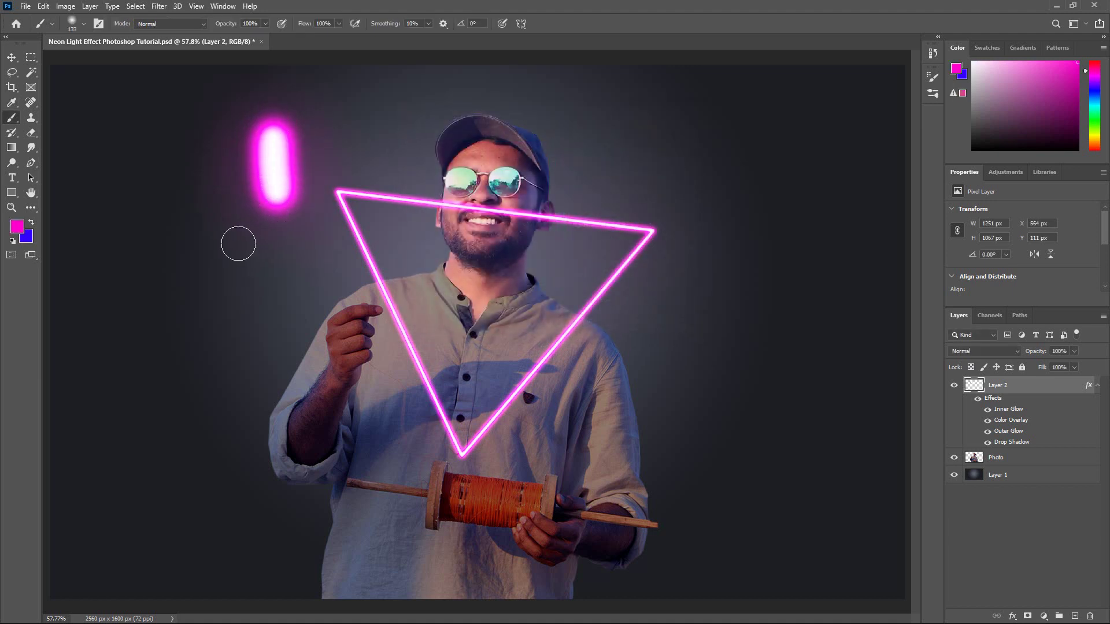
key("ctrl+z")
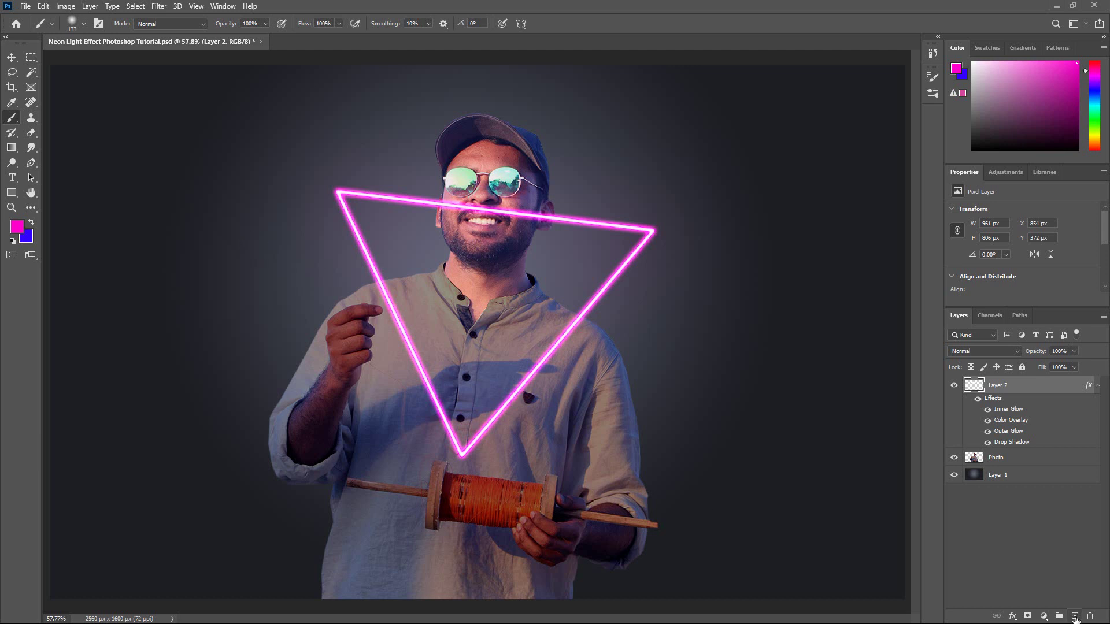
Step: Add Layer 3 above Layer 2 and try several soft magenta test strokes, undoing each
left_click(1075, 616)
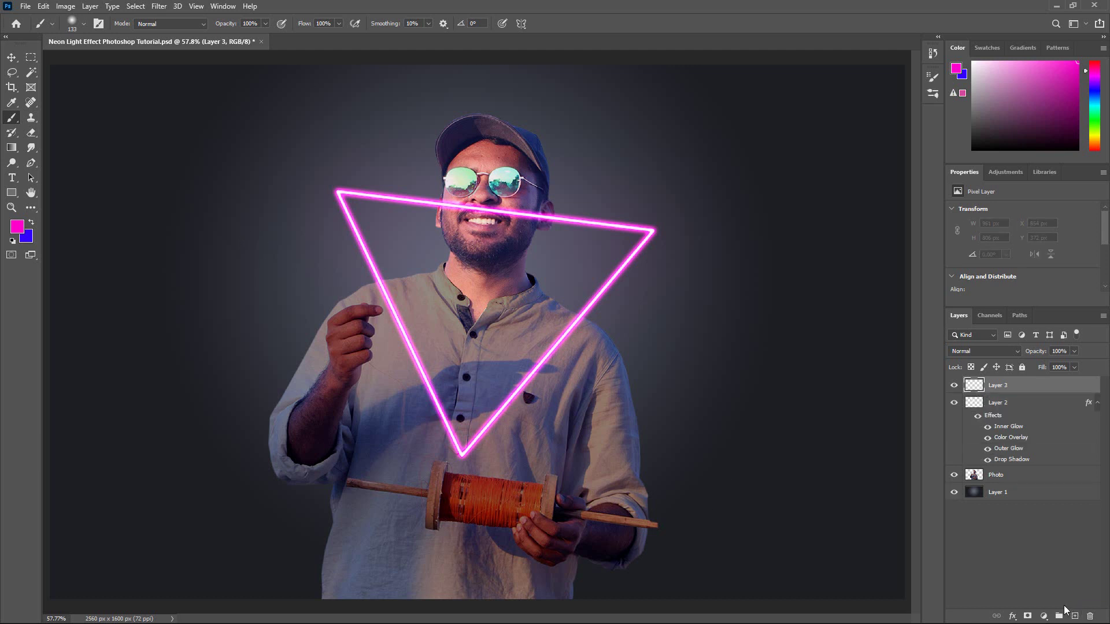
left_click_drag(261, 173, 265, 234)
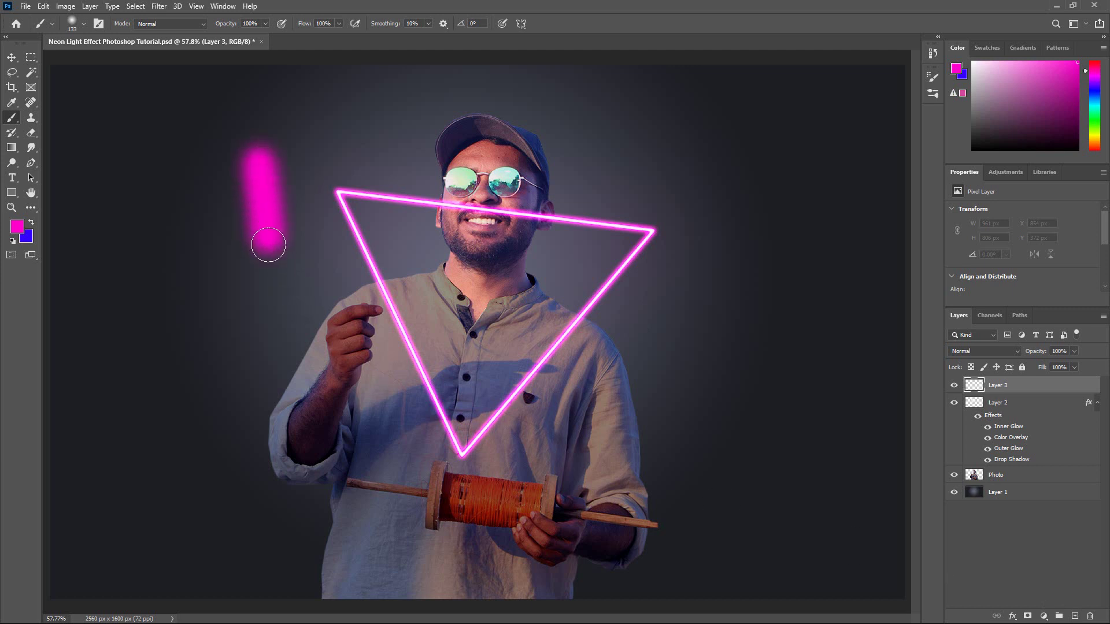
key("ctrl+z")
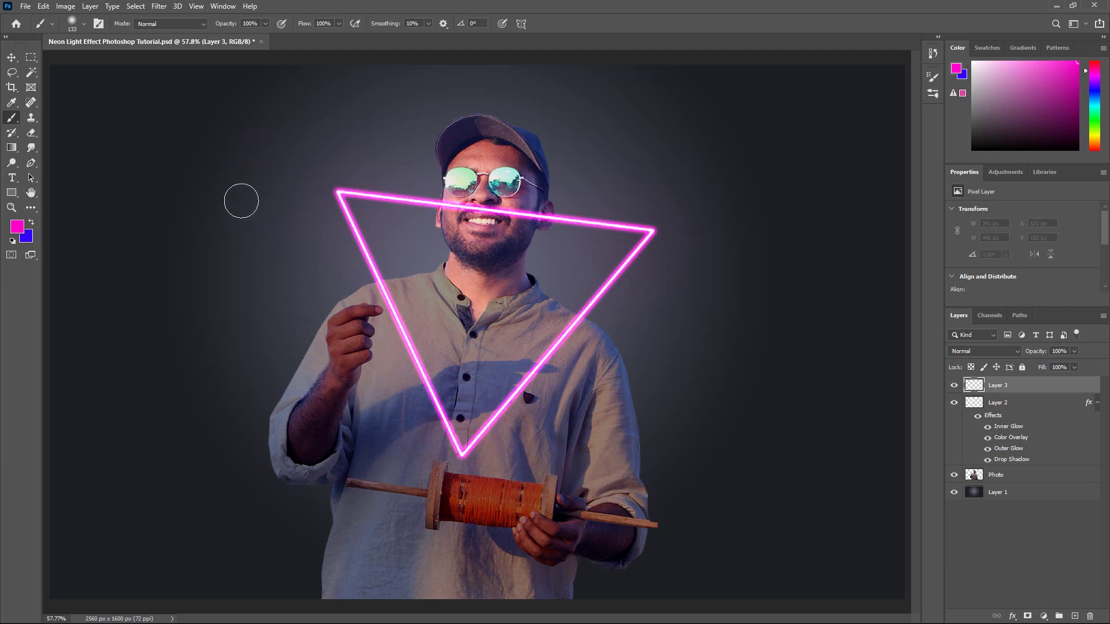
left_click_drag(233, 156, 254, 252)
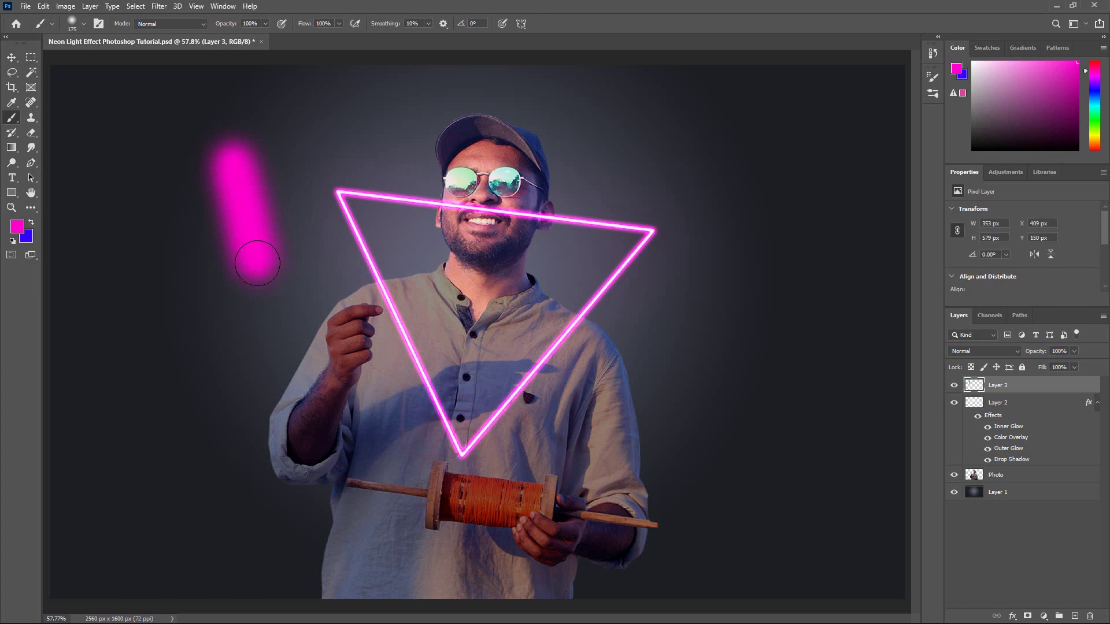
key("ctrl+z")
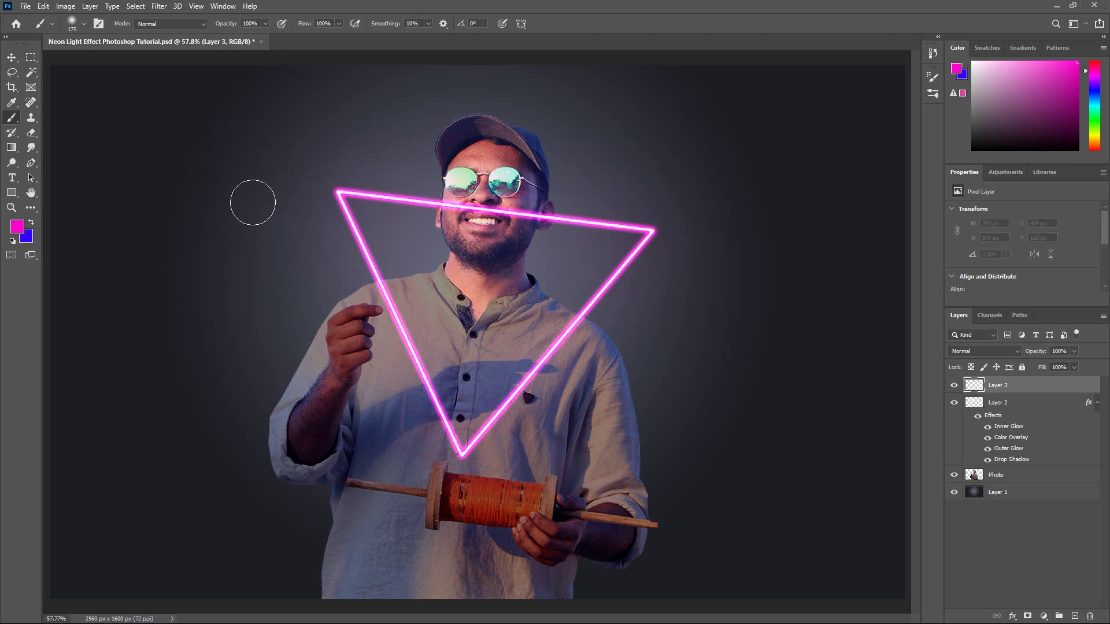
left_click_drag(250, 196, 250, 239)
key("ctrl+z")
left_click(240, 173)
key("ctrl+z")
Step: Adjust the soft brush to 0% hardness at 168 px, undoing a test dot
key("bracketleft")
key("bracketleft")
left_click(84, 24)
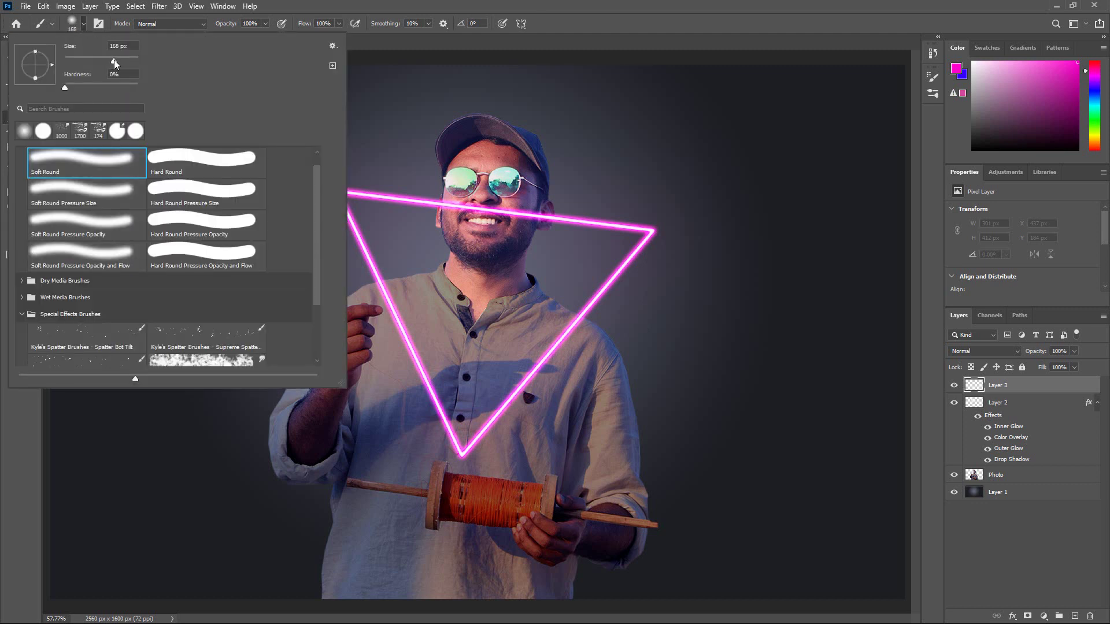
left_click(373, 101)
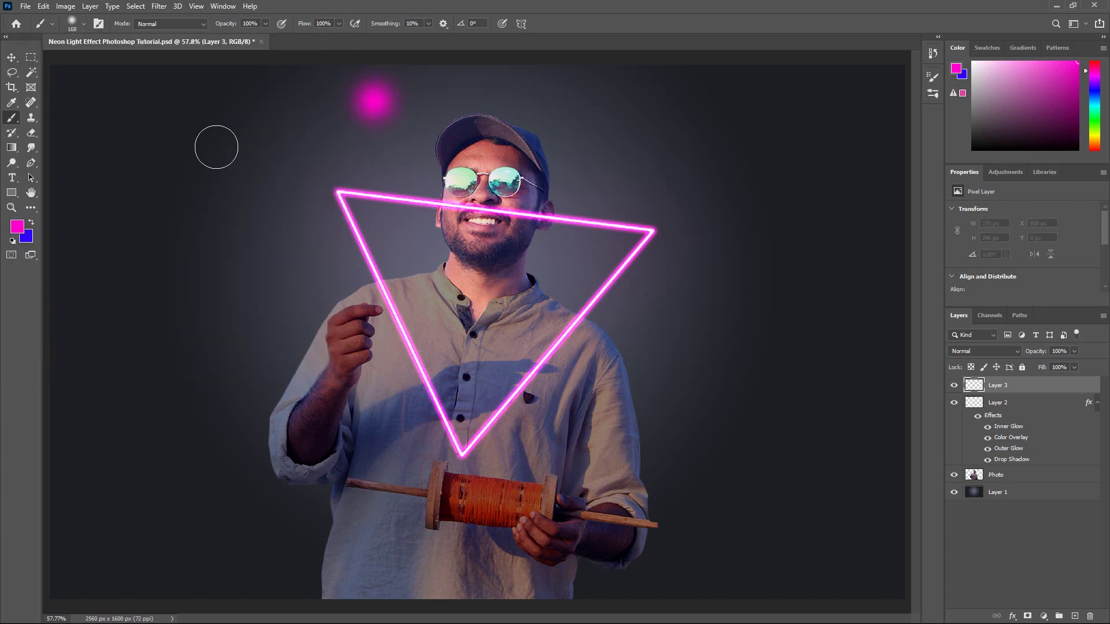
key("ctrl+z")
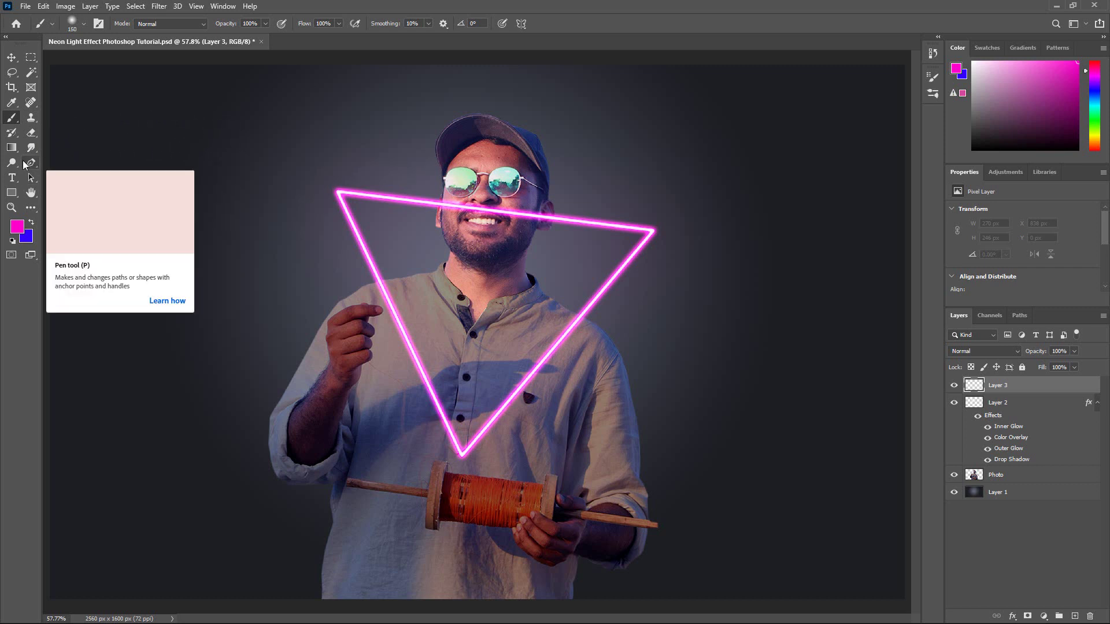
Step: Trace a closed Pen path through the neon triangle's three corners
left_click(32, 165)
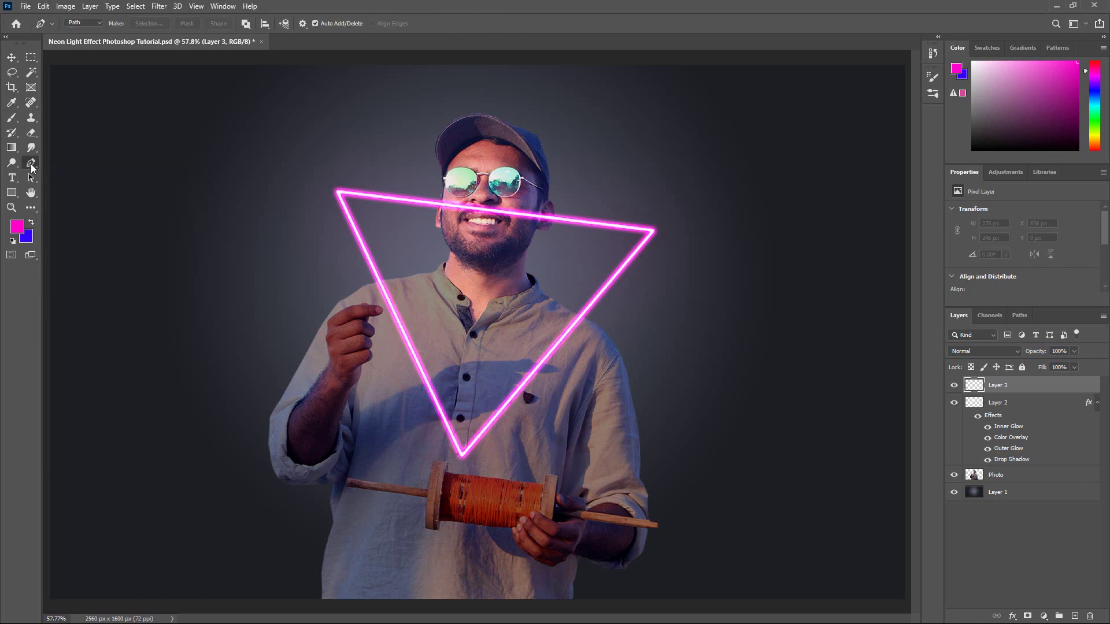
left_click(340, 195)
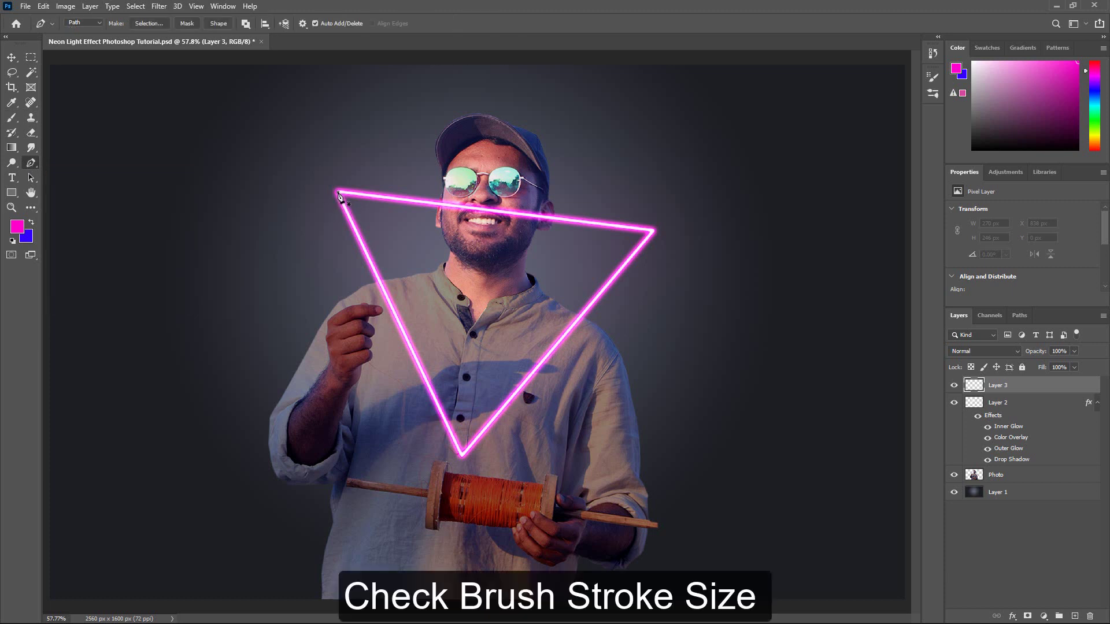
left_click(463, 457)
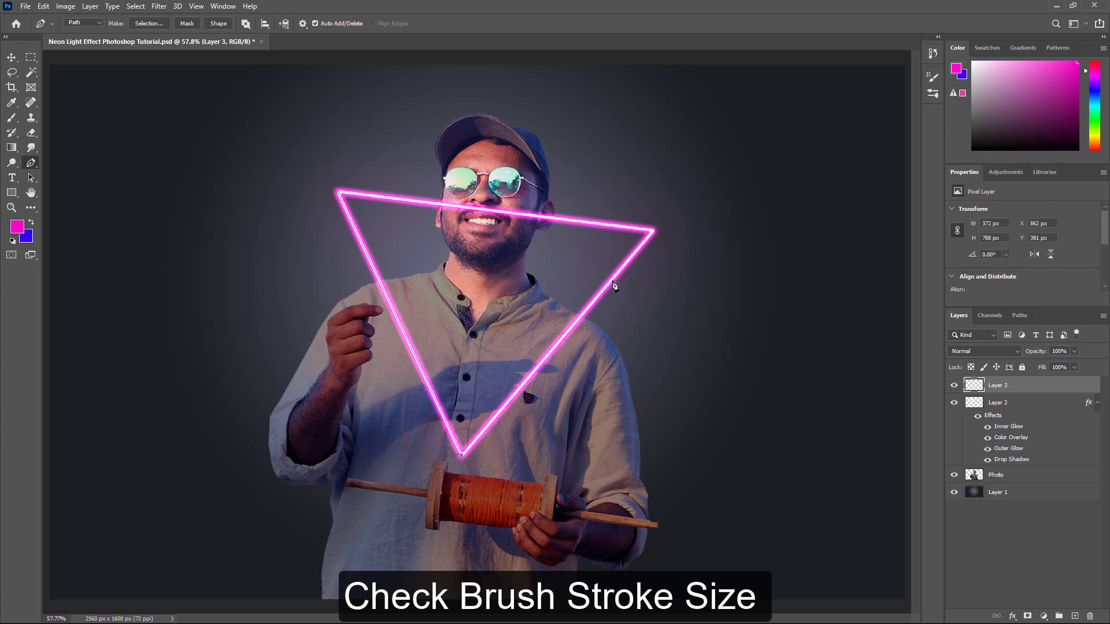
left_click(653, 231)
left_click(338, 194)
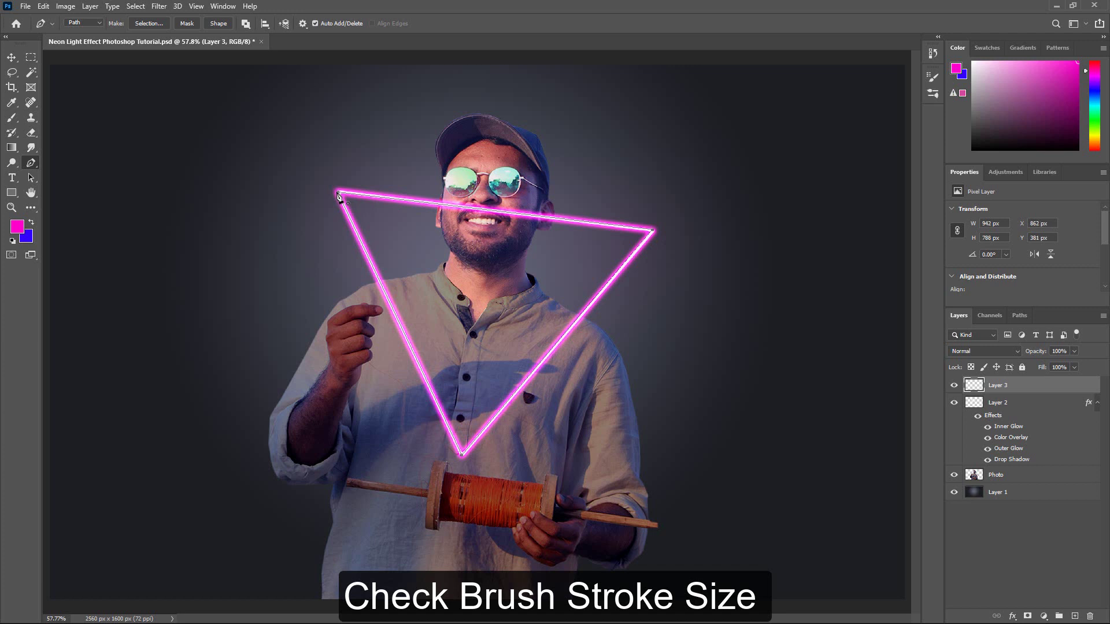
Step: Stroke the triangle path onto Layer 3 with the soft magenta brush and hide the path
right_click(582, 226)
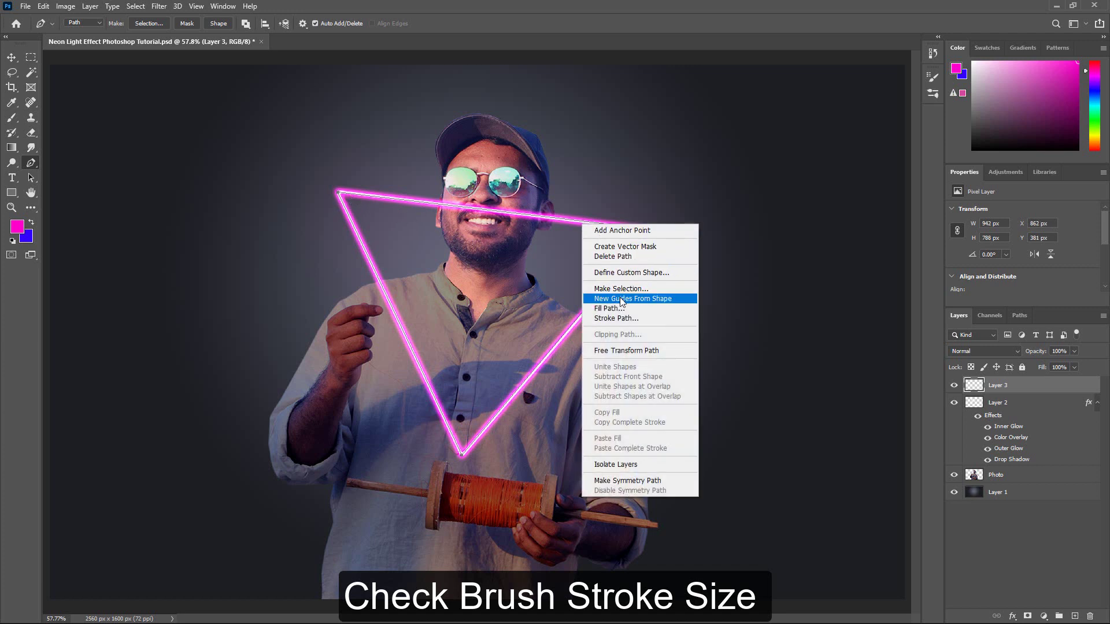
left_click(630, 318)
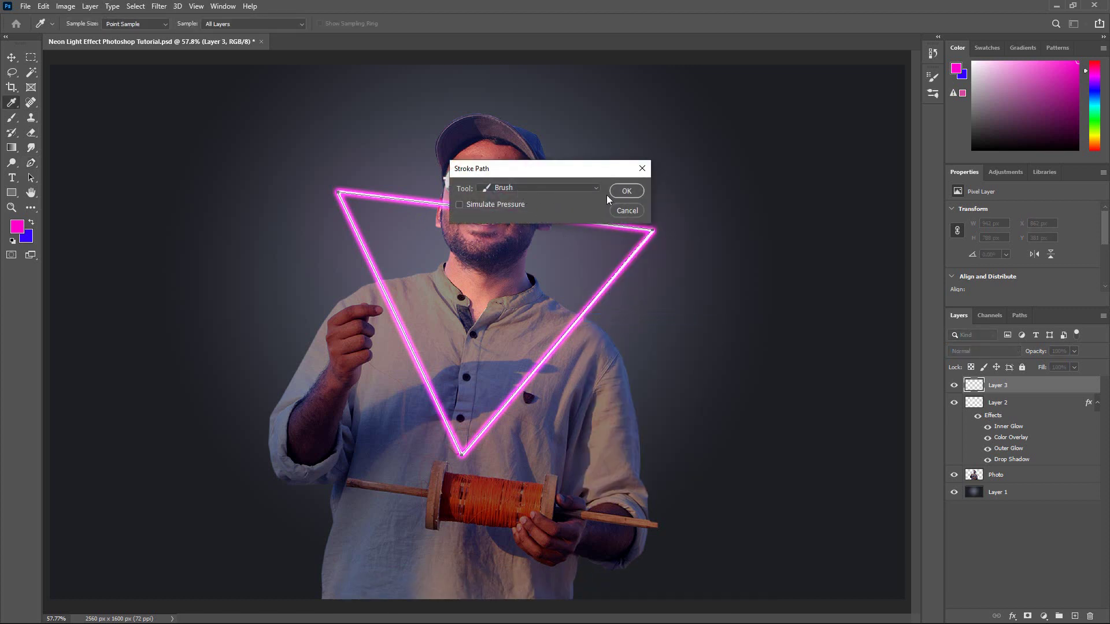
left_click(626, 191)
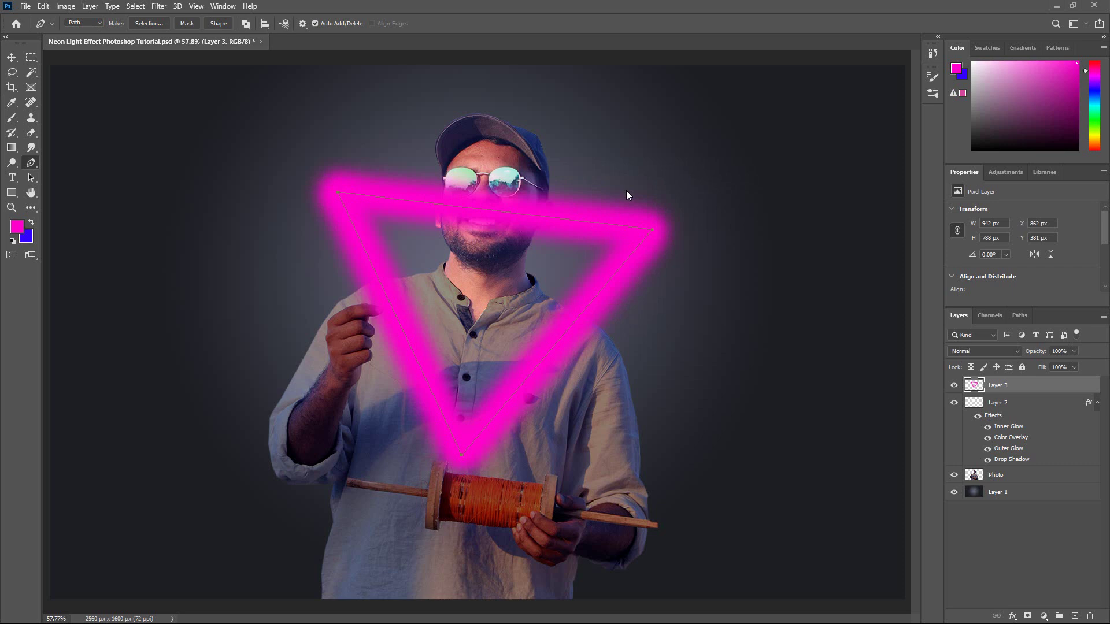
key("Return")
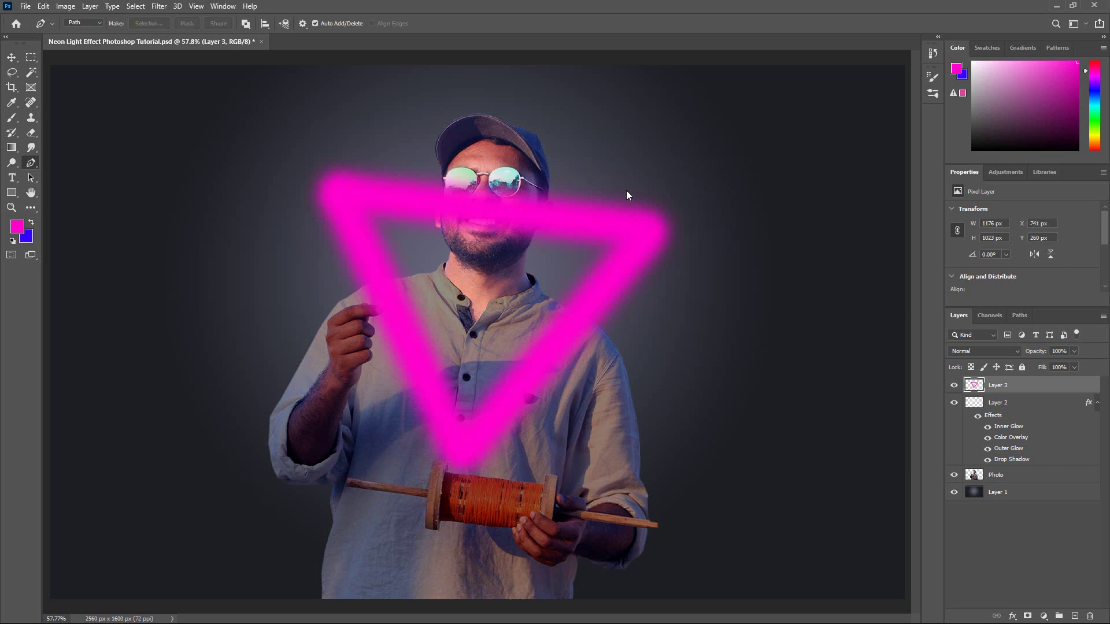
left_click(11, 57)
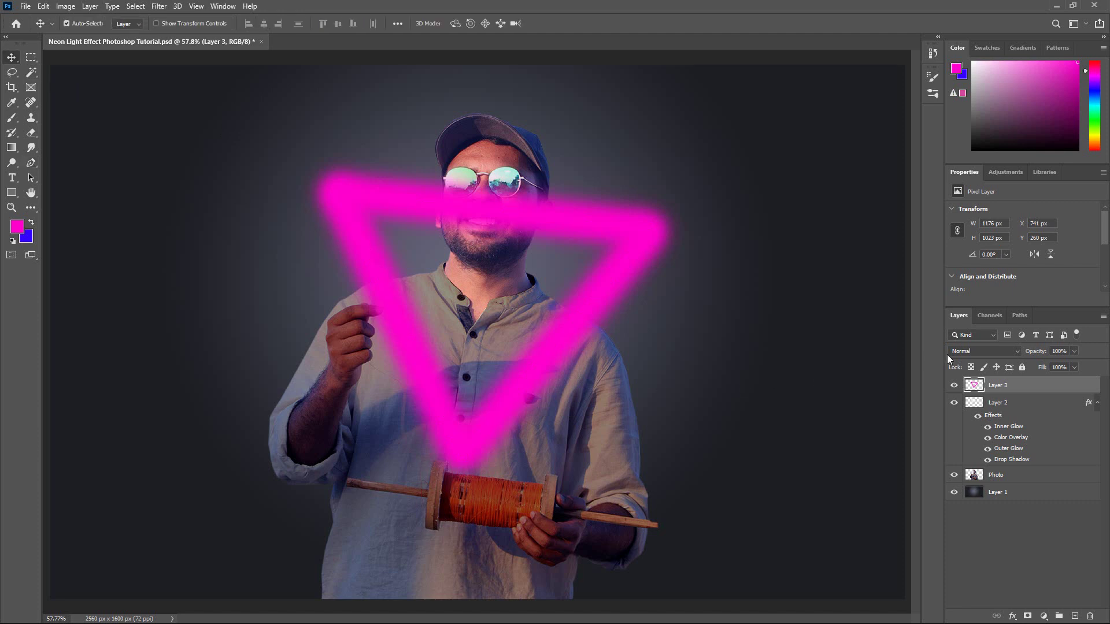
Step: Blend Layer 3 as Linear Dodge (Add) at 25% fill, then select Layer 2 with it
left_click(984, 352)
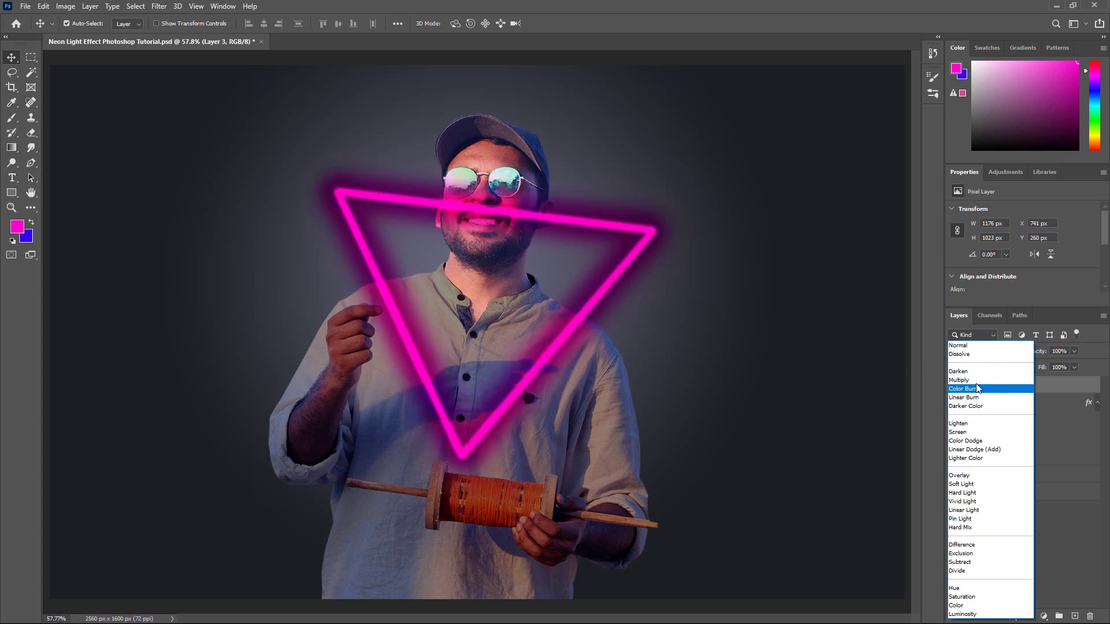
left_click(964, 449)
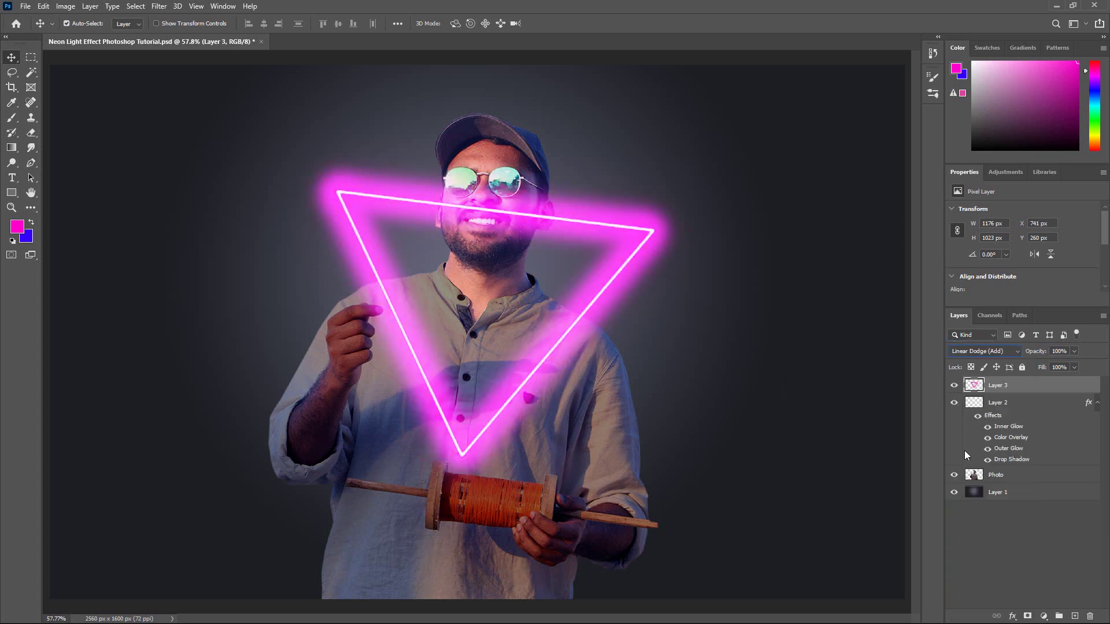
left_click(1073, 368)
left_click_drag(1035, 380, 1035, 380)
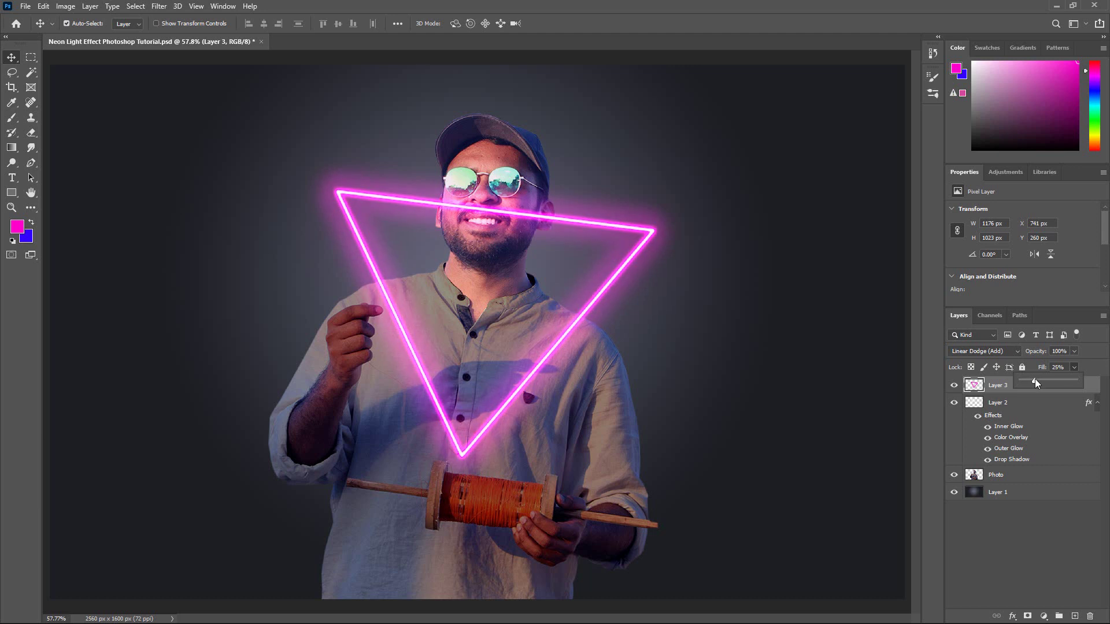
left_click(1043, 370)
type("25")
key("Return")
left_click(1026, 404)
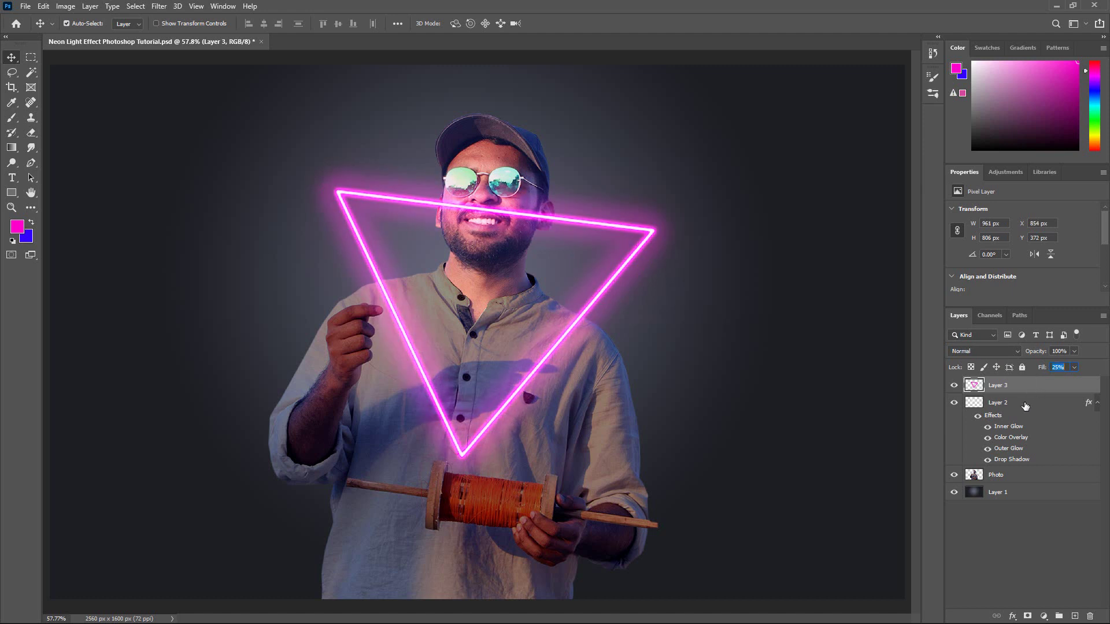
left_click(1097, 404)
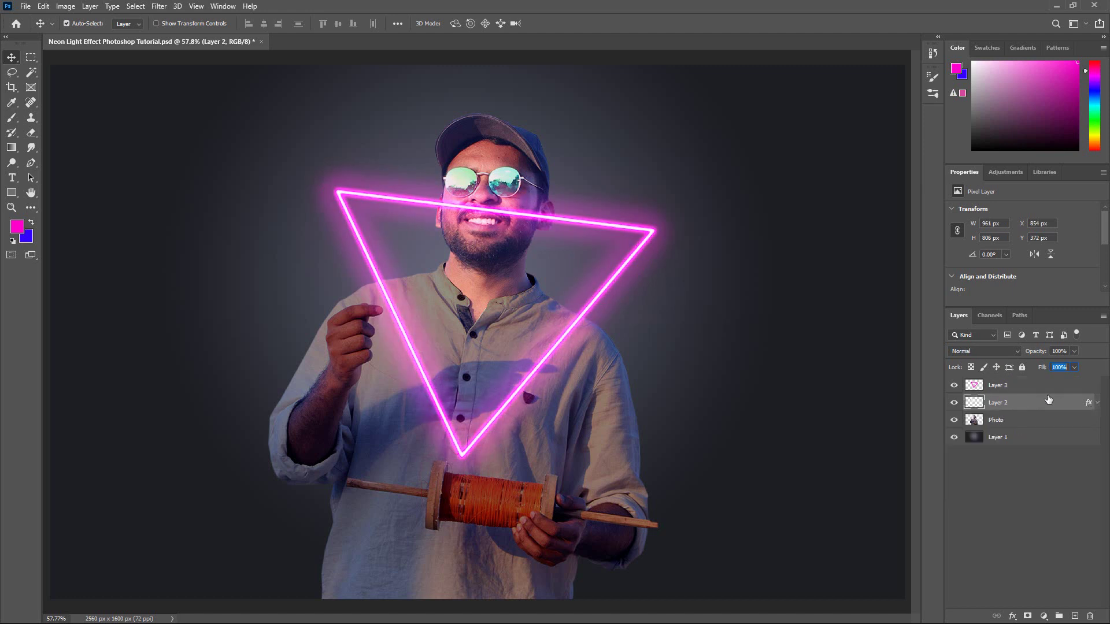
Step: Group Layers 2 and 3 as 'Neon', compare its visibility, then select the Photo layer
left_click(1000, 386, "shift")
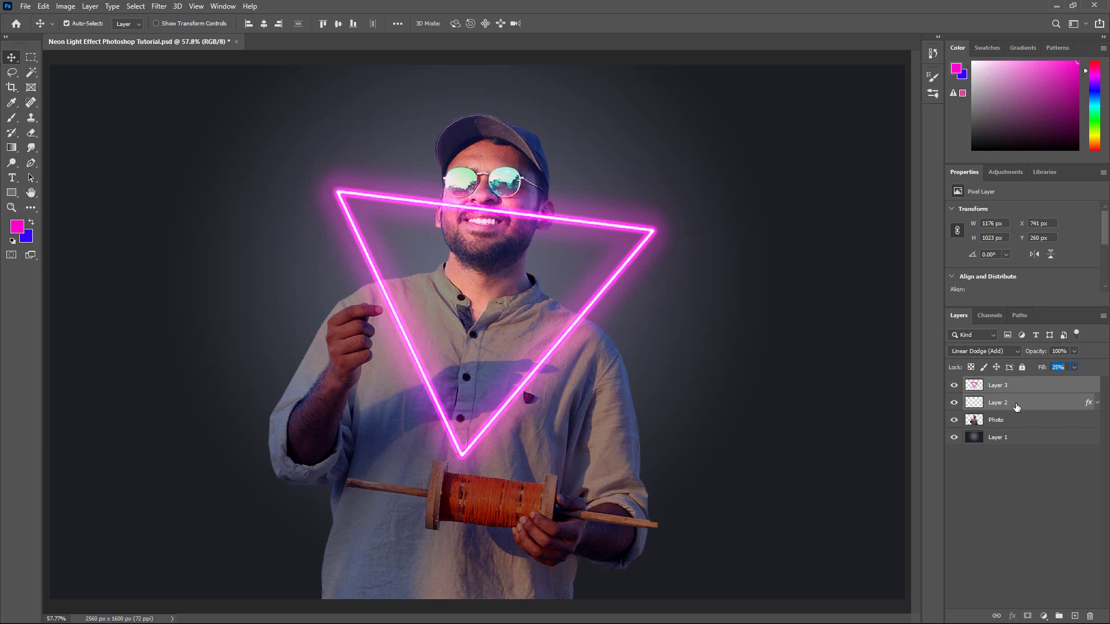
right_click(1016, 406)
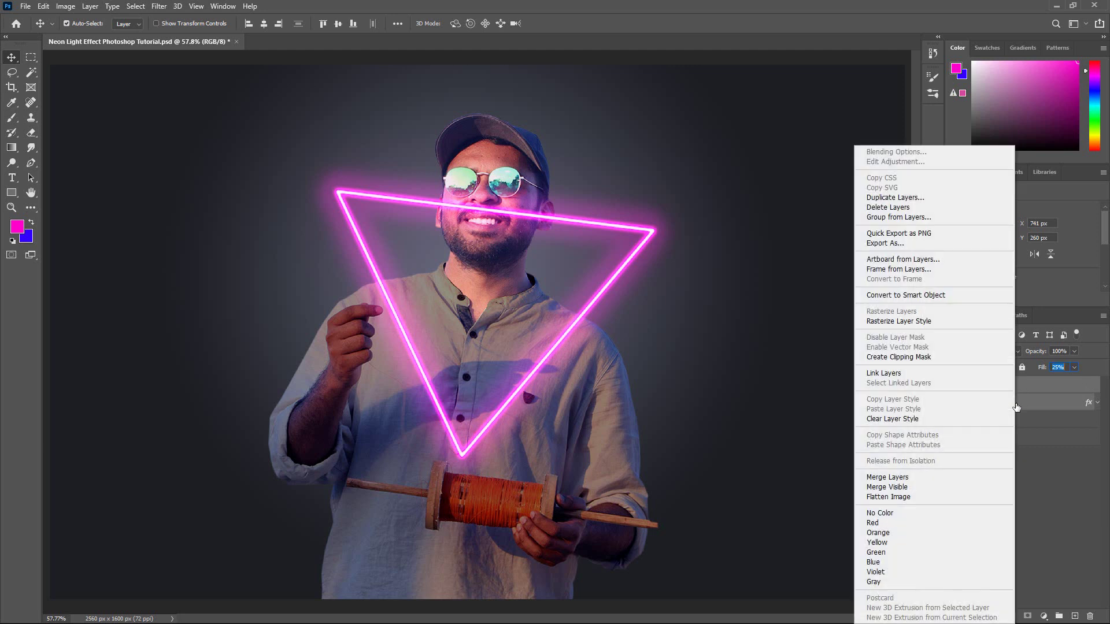
left_click(909, 222)
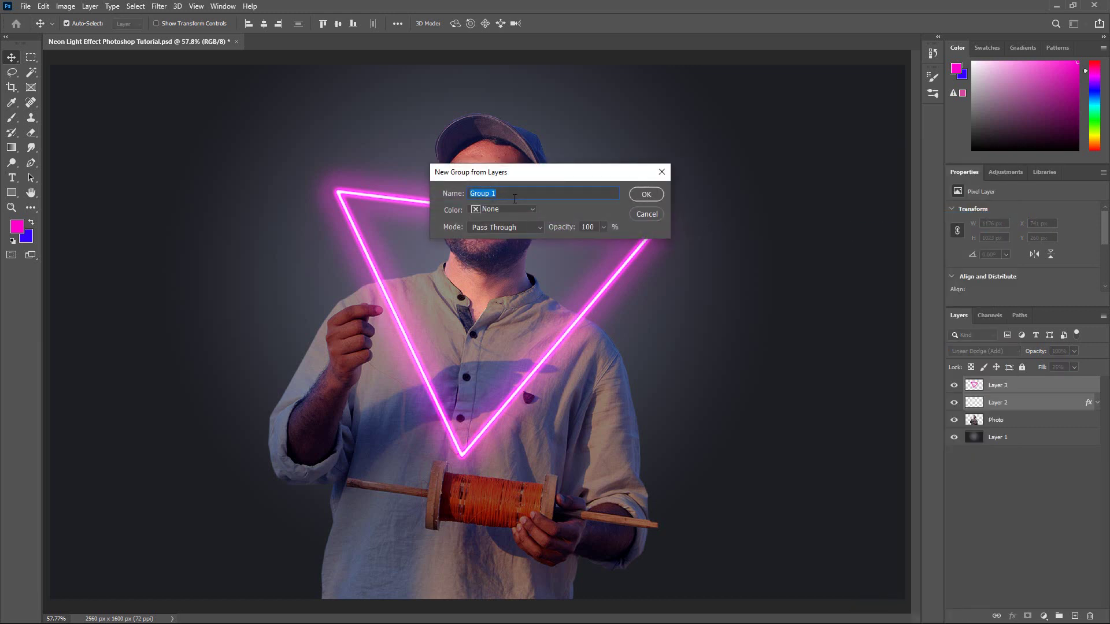
type("N")
type("eon")
left_click(642, 195)
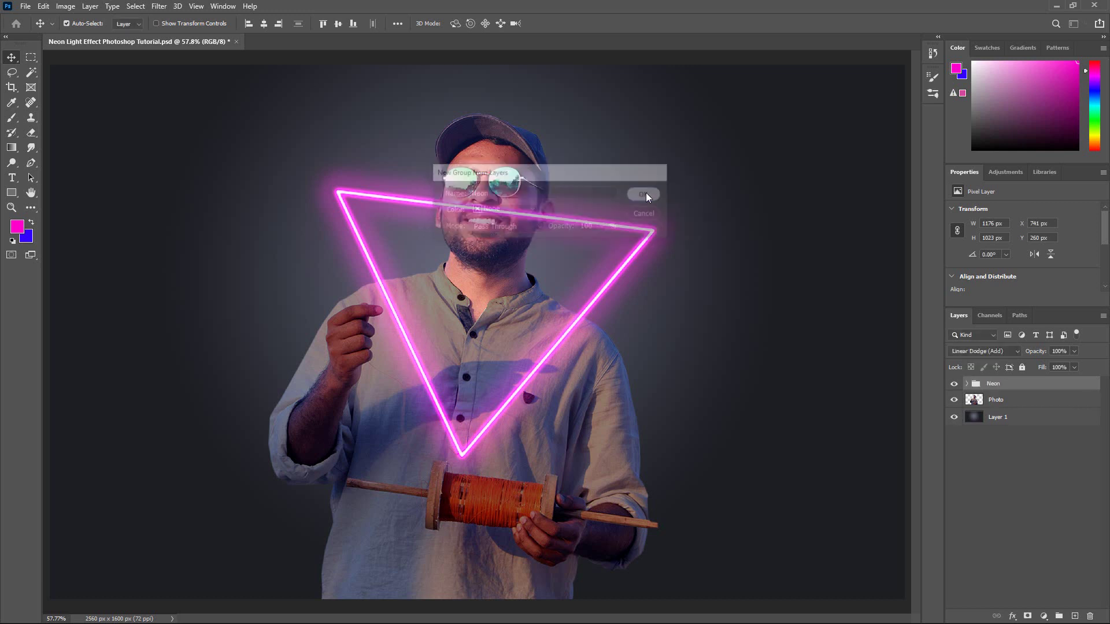
left_click(954, 384)
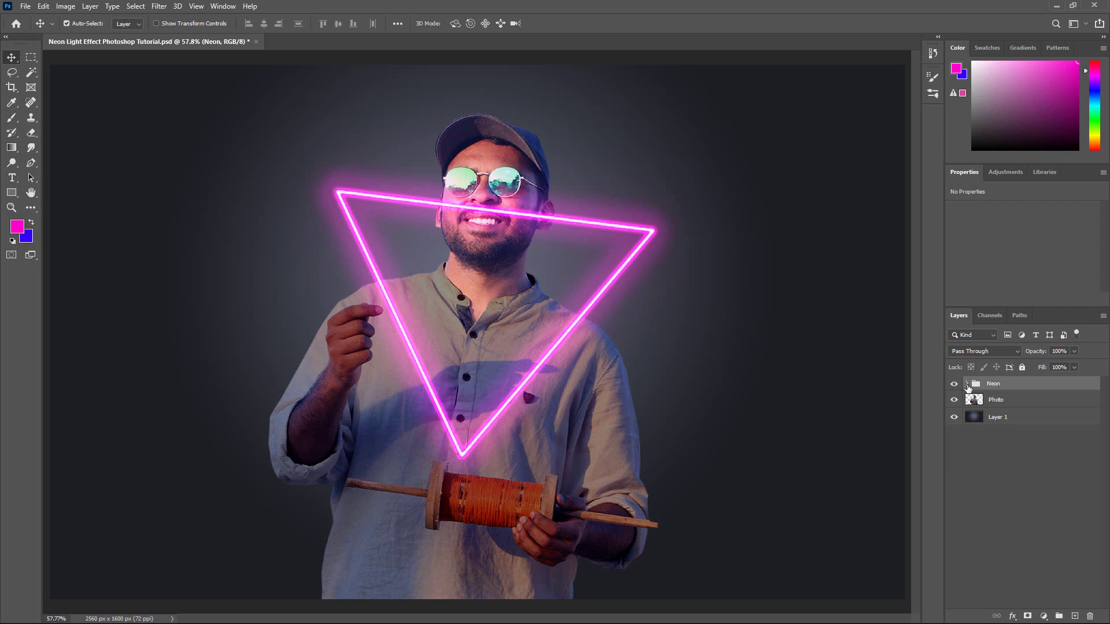
left_click(1009, 404)
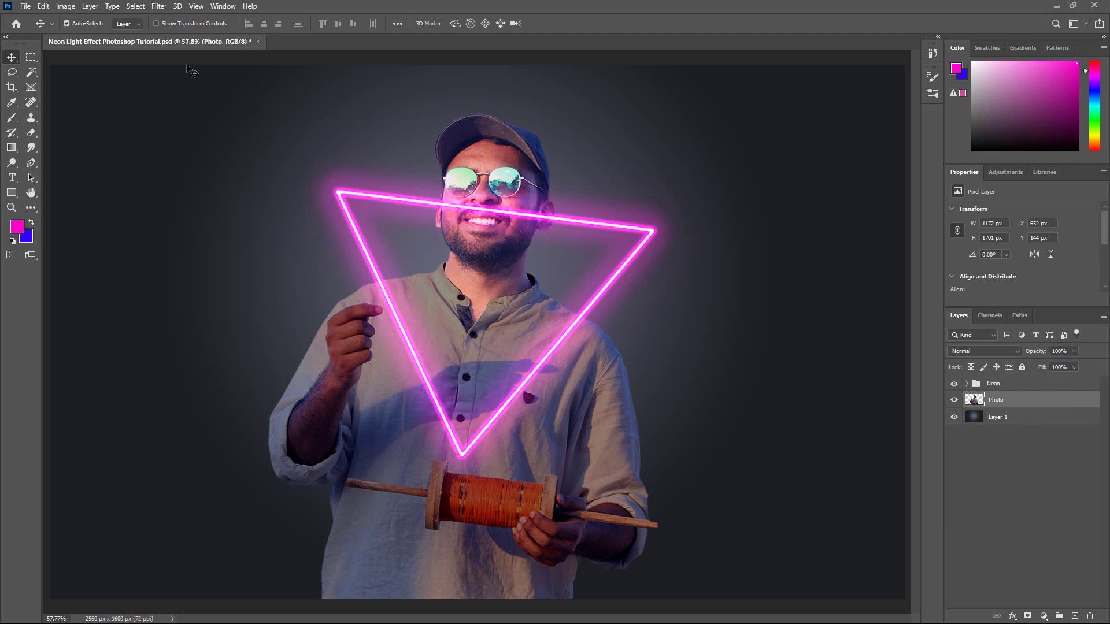
Step: Select the man as the subject, mask the Neon group with it, and invert the mask
left_click(136, 6)
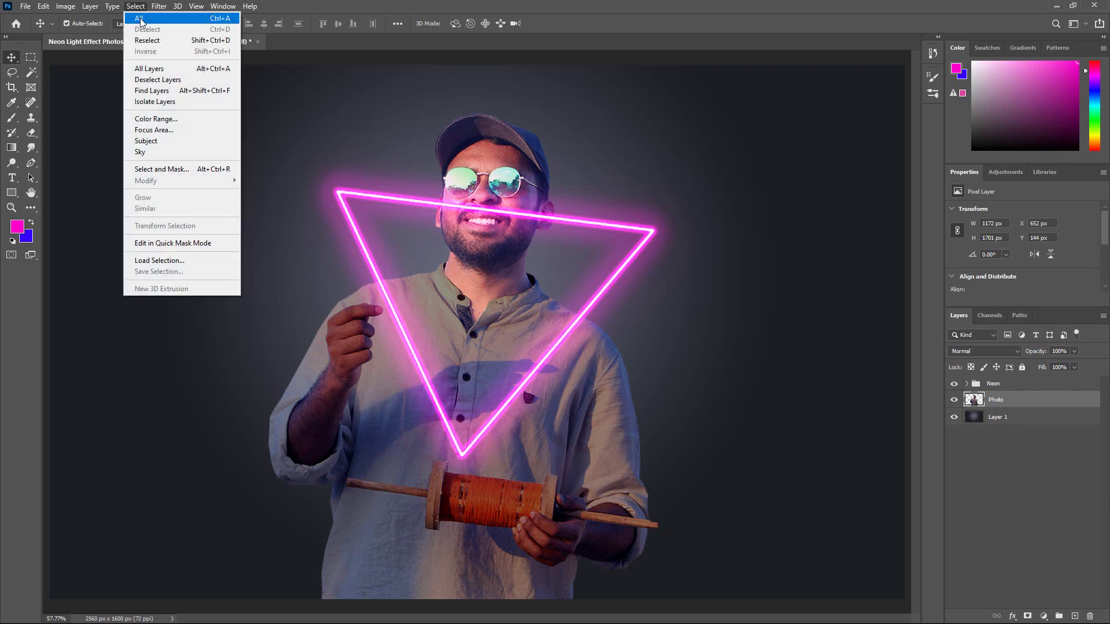
left_click(145, 141)
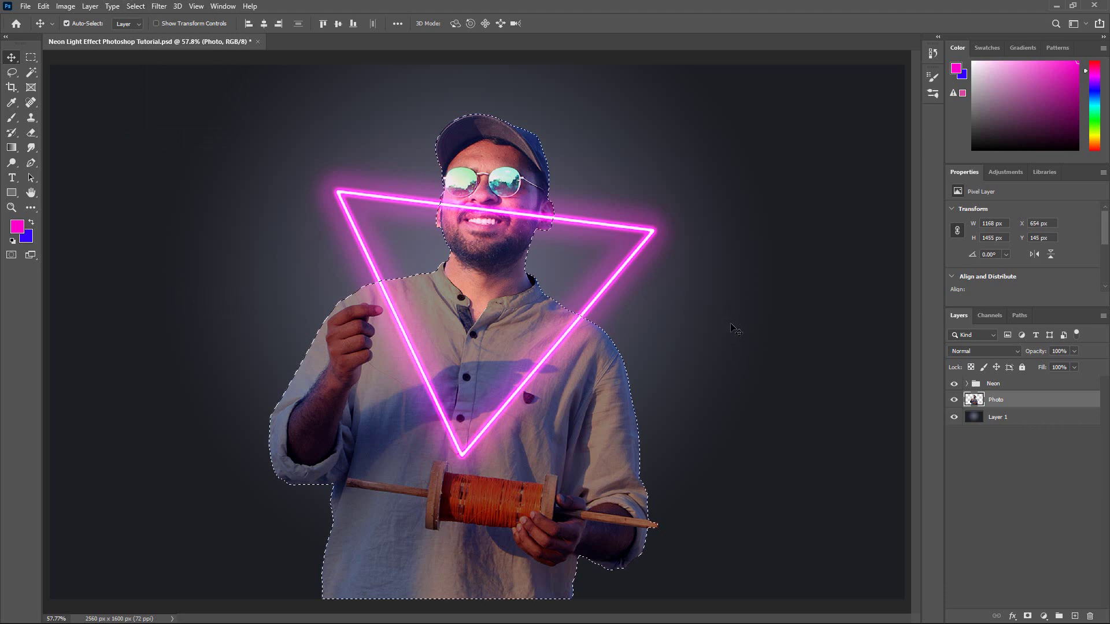
left_click(1003, 384)
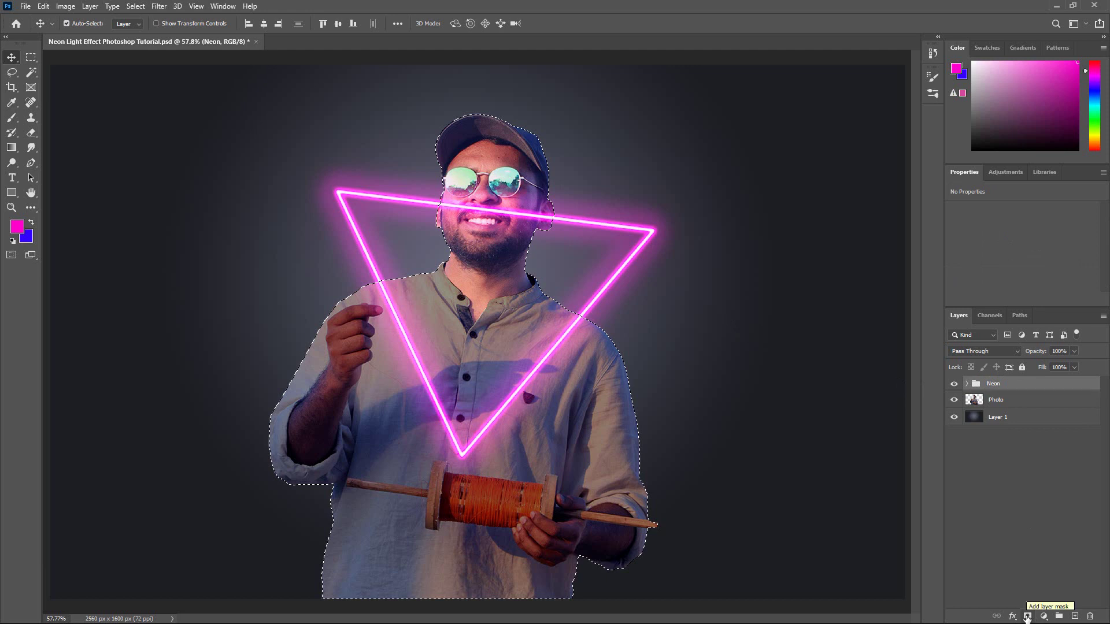
left_click(1026, 616)
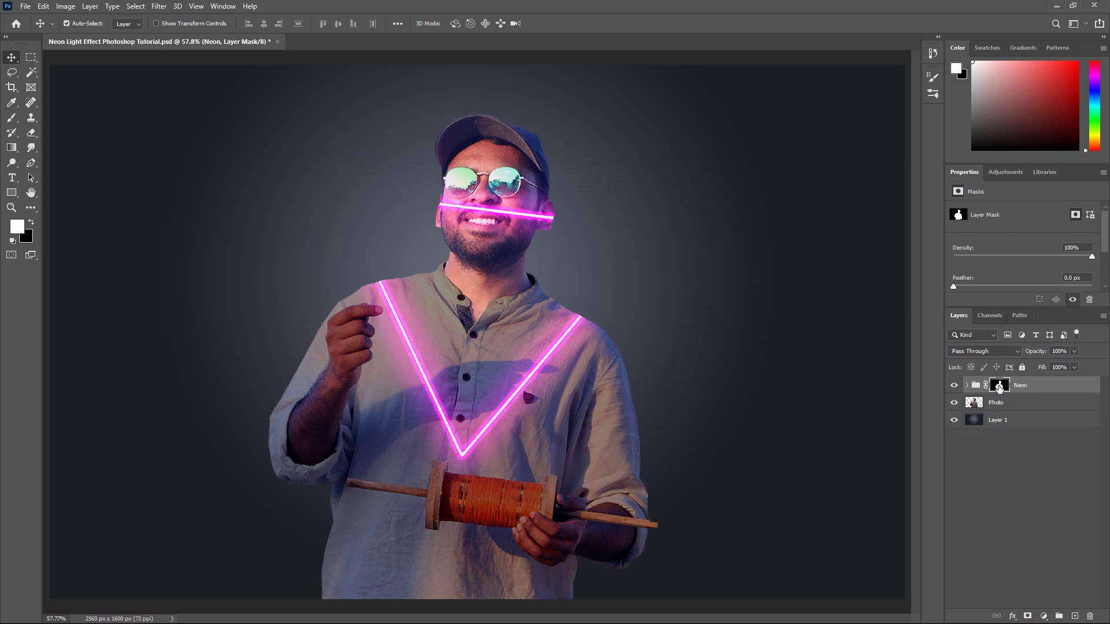
key("ctrl")
key("ctrl+i")
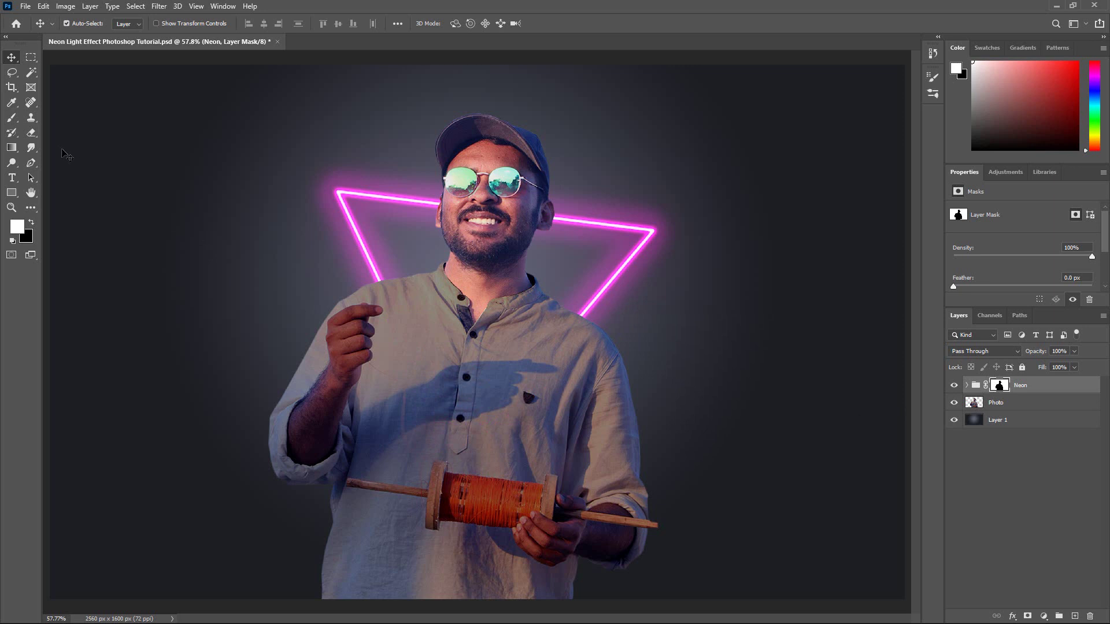
Step: Paint white on the Neon mask to reveal the triangle's lower edges across his shirt
left_click(12, 119)
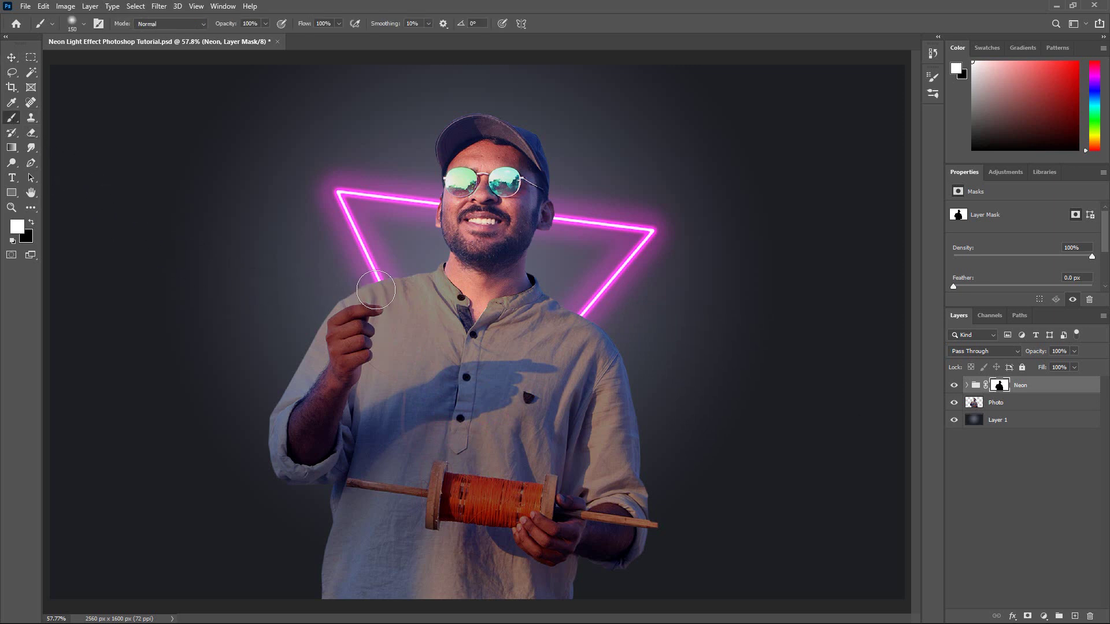
key("bracketright")
mouse_move(376, 290)
left_mouse_down()
mouse_move(425, 401)
mouse_move(466, 453)
left_mouse_up()
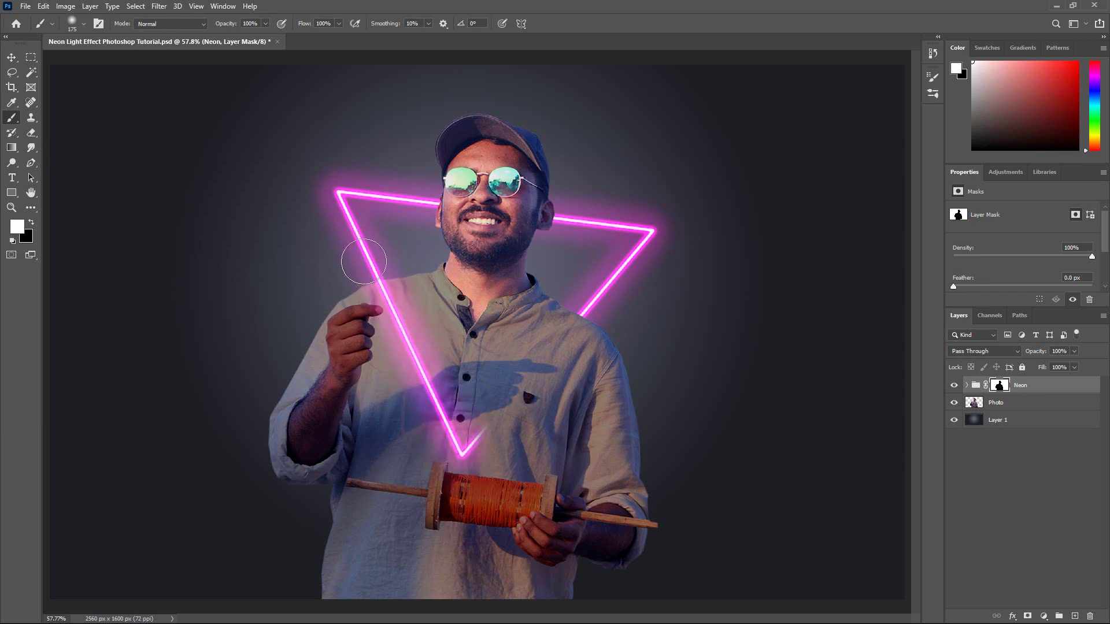
left_click_drag(462, 453, 596, 301)
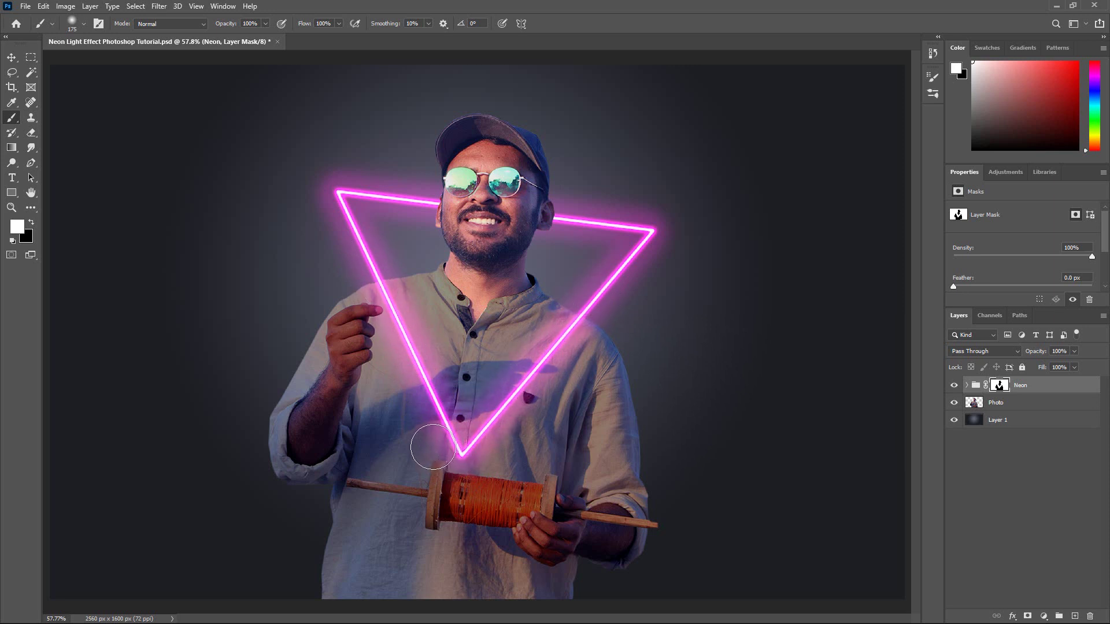
left_click(14, 60)
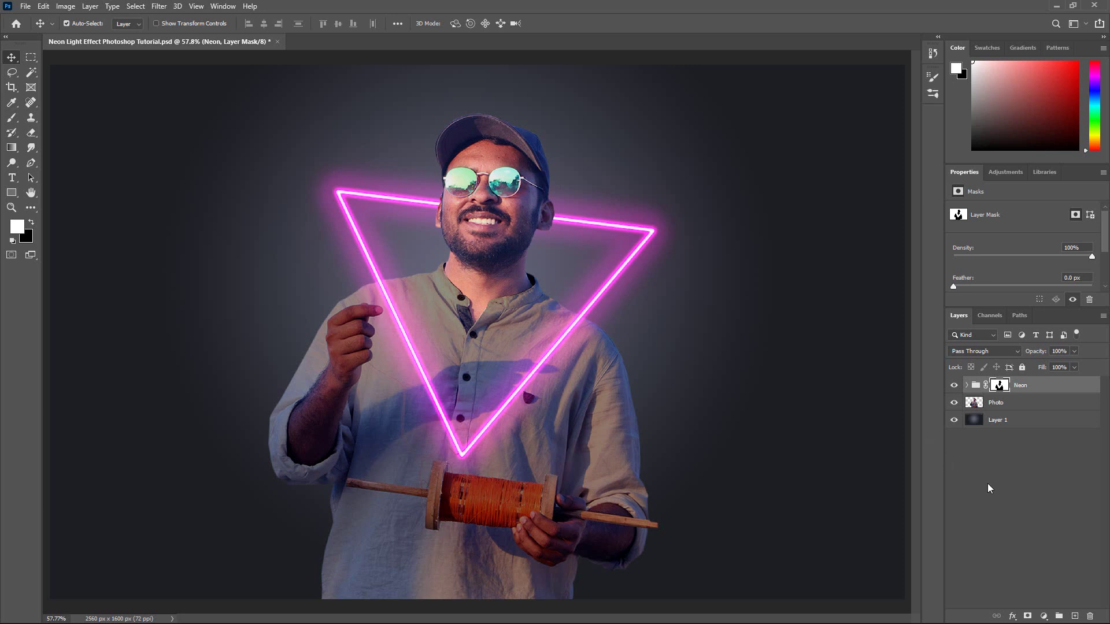
Step: Add a Hue/Saturation adjustment layer above Neon with Colorize turned on
left_click(1044, 616)
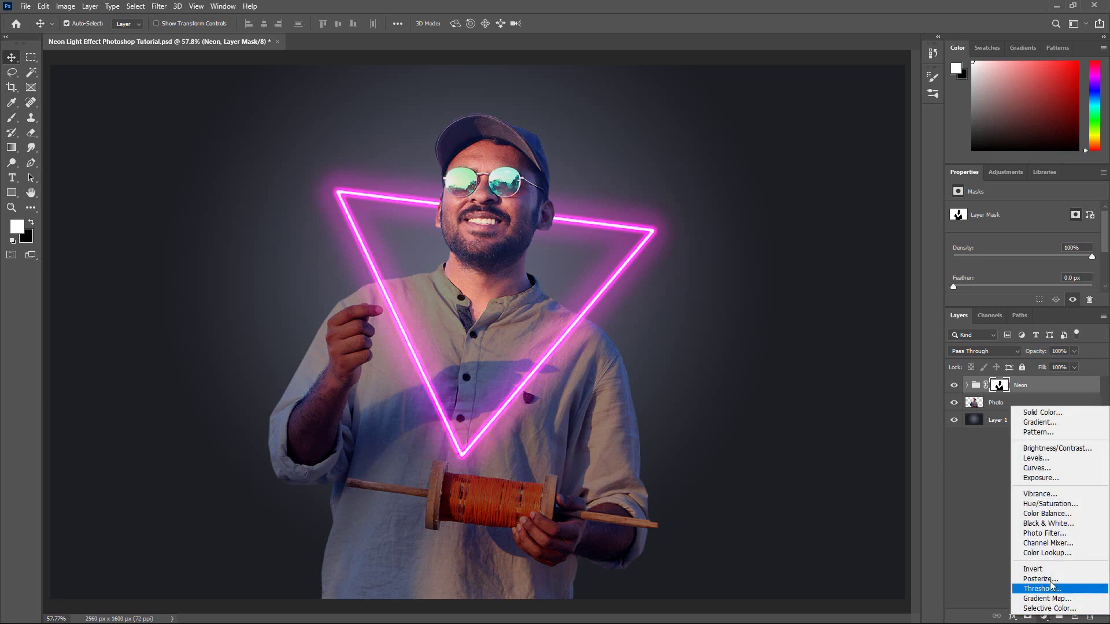
left_click(1040, 505)
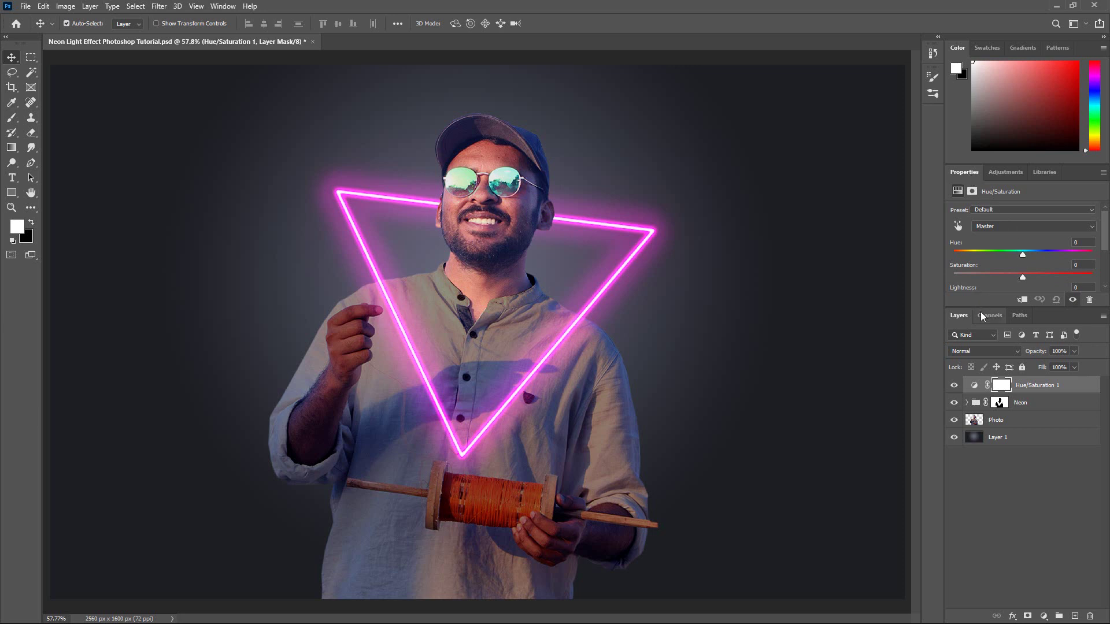
left_click_drag(983, 308, 989, 386)
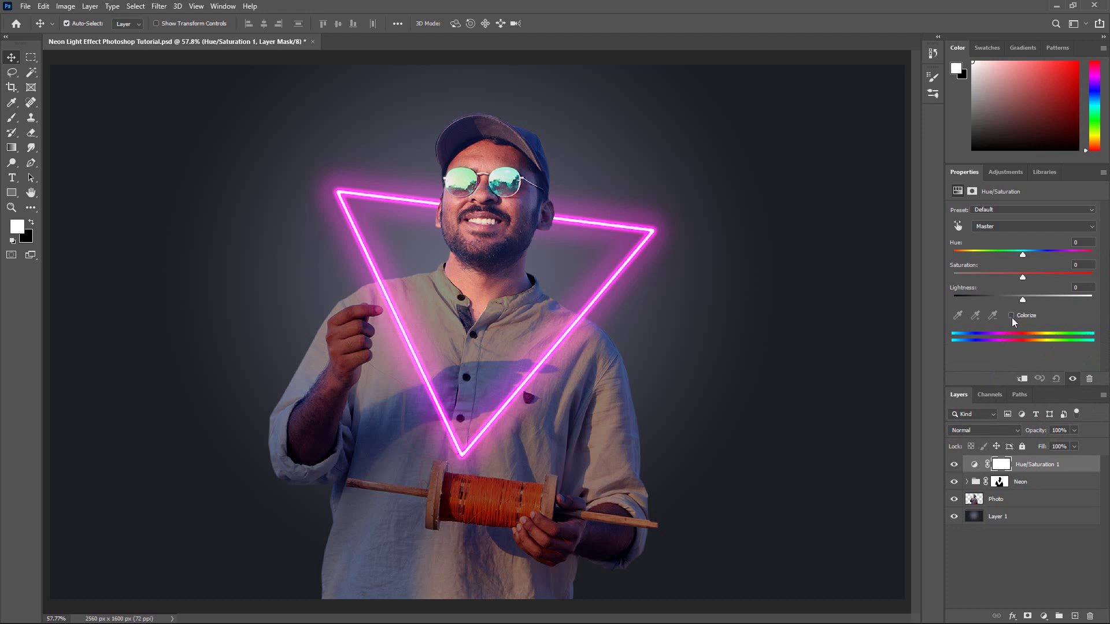
left_click(1010, 316)
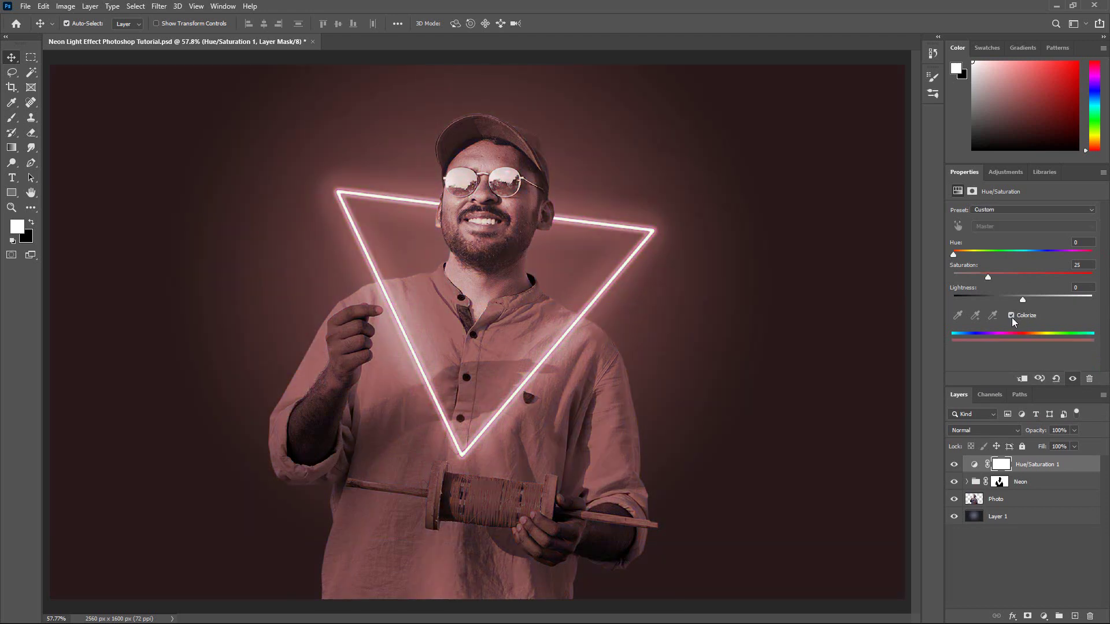
Step: Set the colorize Saturation to 100 and Hue to around 318 magenta
scroll(757, 292, "down", 1)
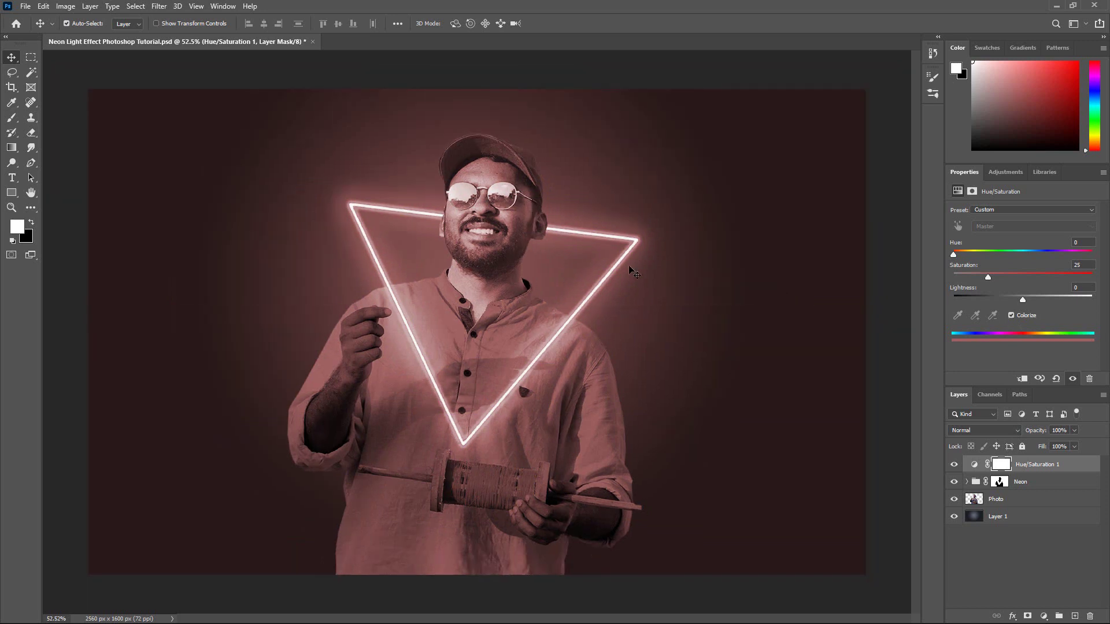
scroll(798, 288, "down", 1)
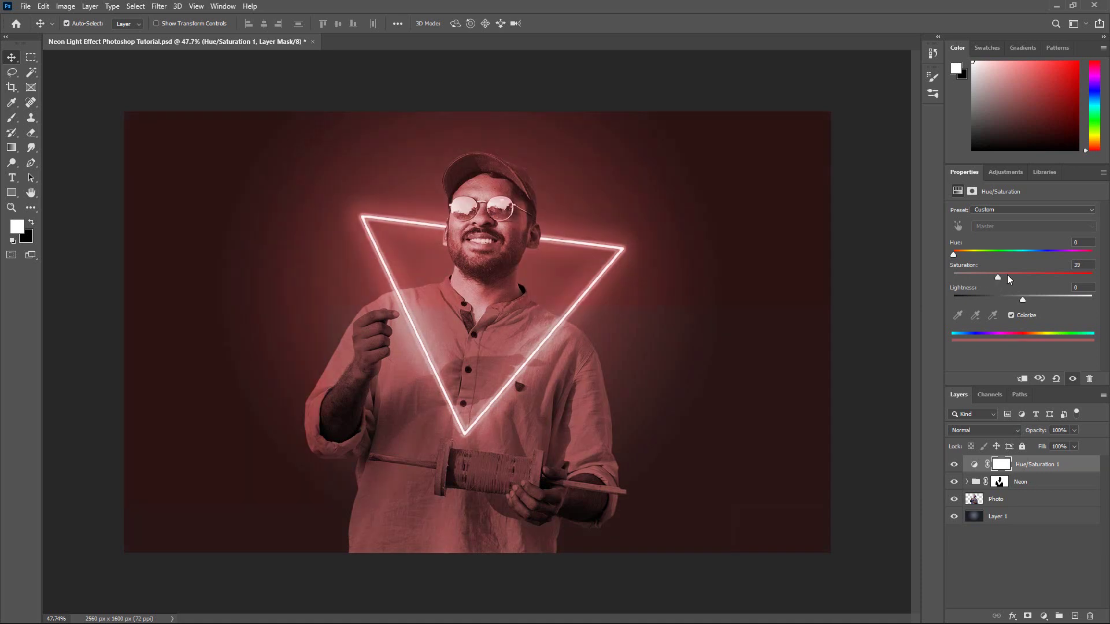
left_click_drag(1047, 274, 1101, 275)
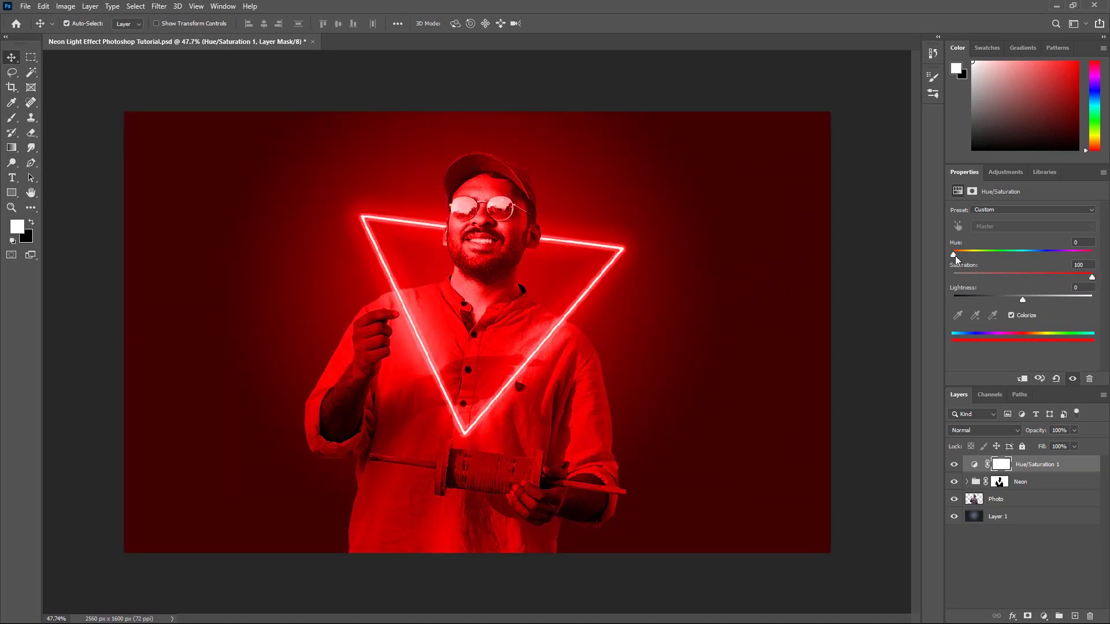
mouse_move(955, 255)
left_mouse_down()
mouse_move(1064, 251)
mouse_move(1050, 246)
mouse_move(1076, 260)
left_mouse_up()
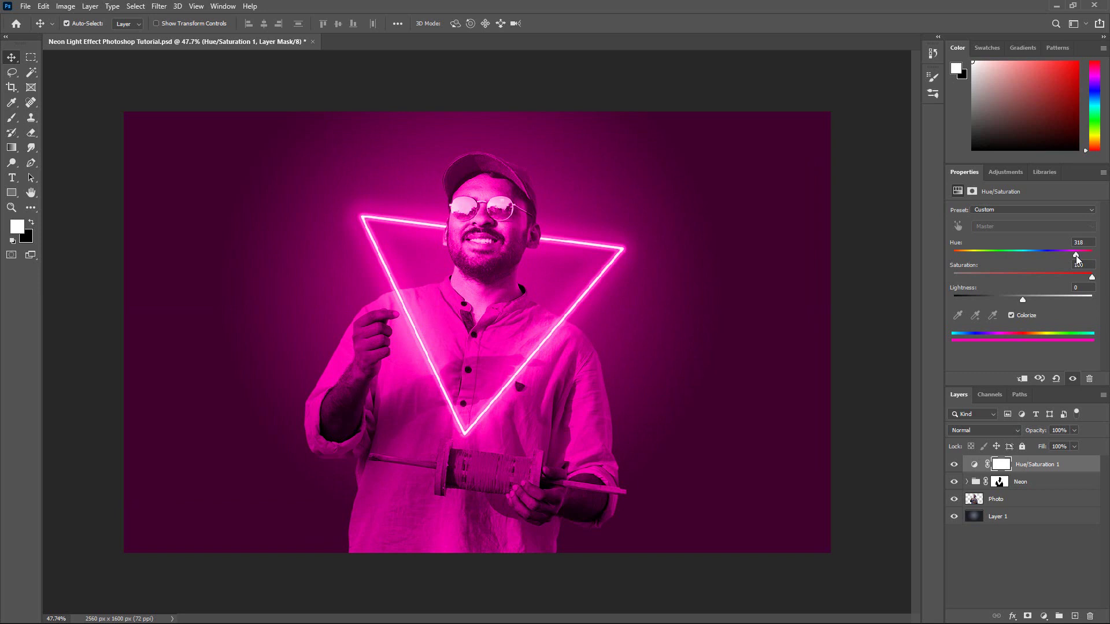
left_click_drag(1076, 260, 1076, 261)
Step: Split the Hue/Saturation layer's This Layer black Blend If slider to about 0/120
double_click(1065, 469)
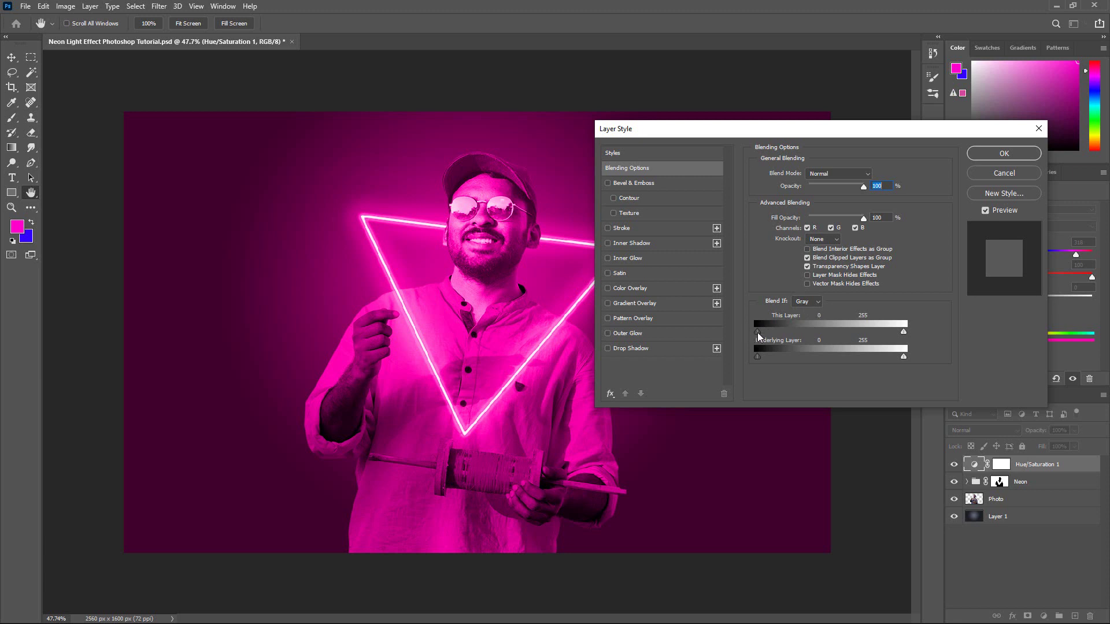
key("alt")
mouse_move(761, 333)
left_mouse_down()
mouse_move(839, 331)
mouse_move(819, 334)
left_mouse_up()
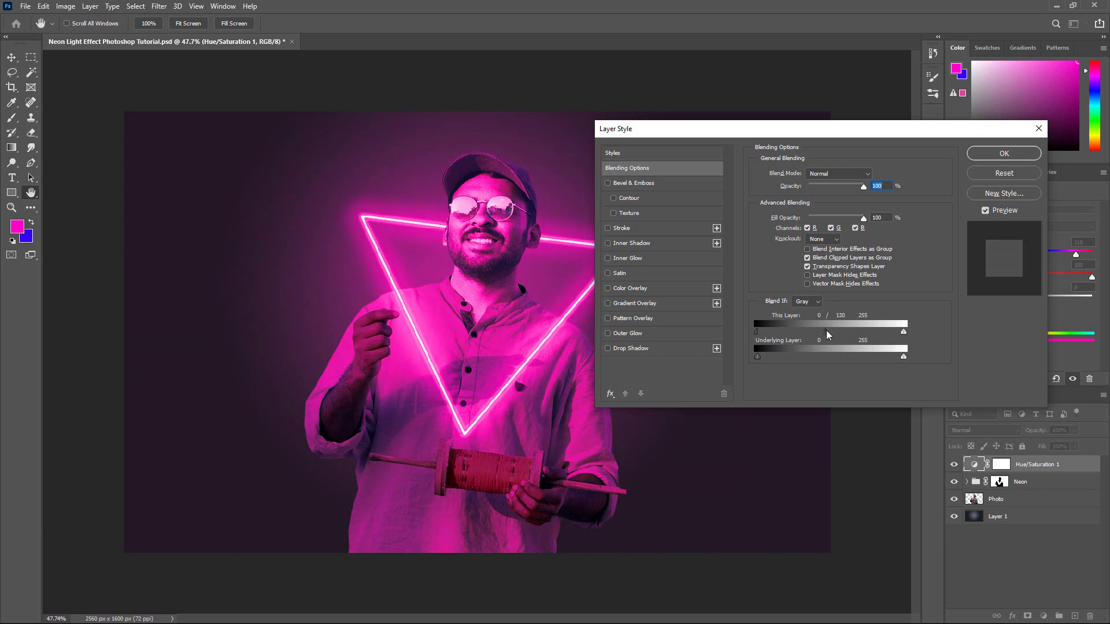
mouse_move(818, 334)
left_mouse_down()
mouse_move(802, 335)
mouse_move(826, 336)
left_mouse_up()
left_click_drag(827, 335, 827, 337)
left_click(1003, 154)
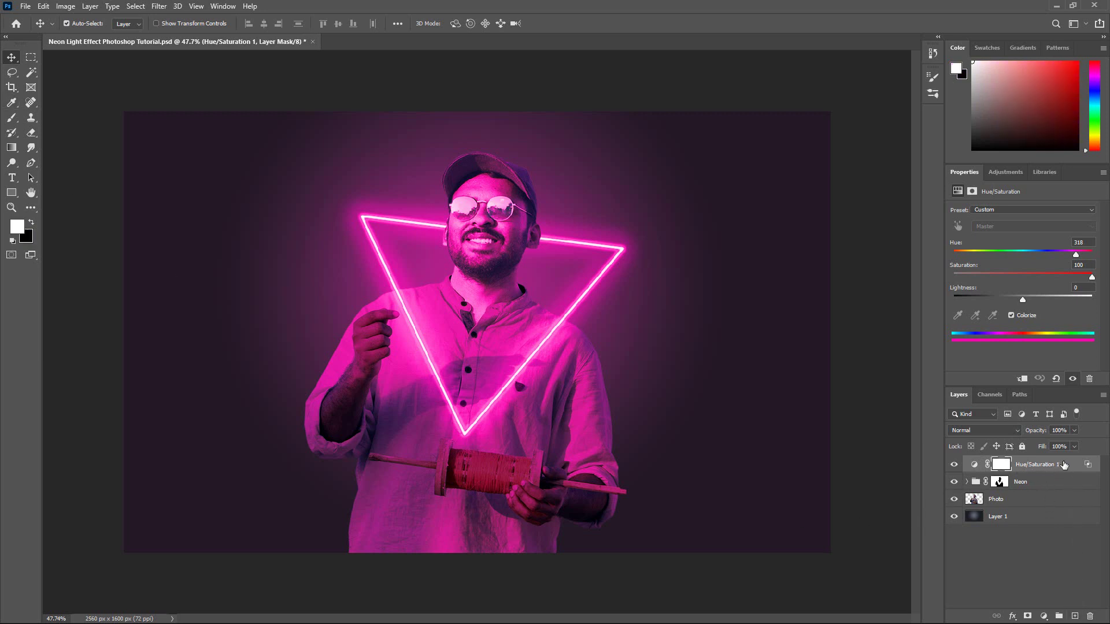
left_click(1060, 465)
Step: Create a new empty layer and choose a spatter brush preset
left_click(1074, 615)
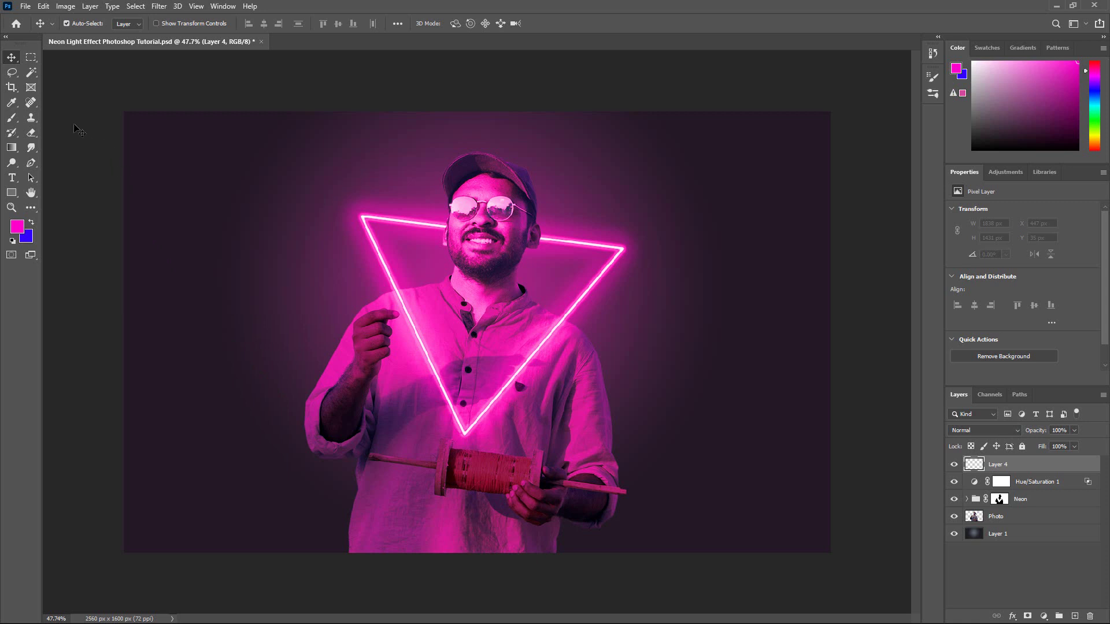
left_click(13, 118)
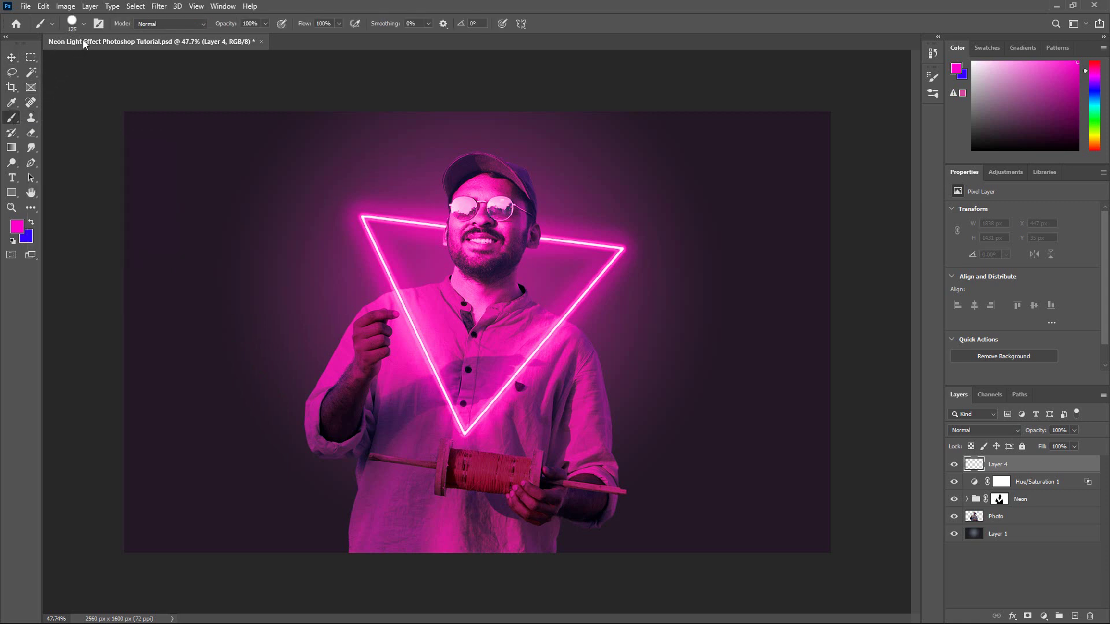
left_click(84, 25)
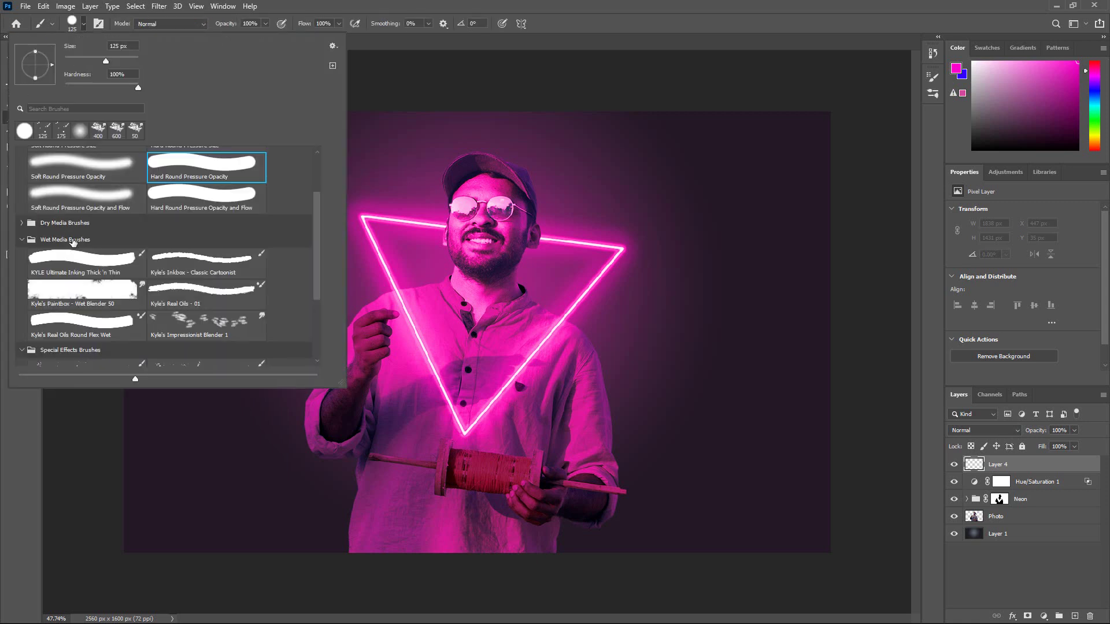
scroll(70, 243, "down", 1)
scroll(70, 263, "down", 1)
scroll(70, 267, "down", 1)
scroll(71, 283, "down", 1)
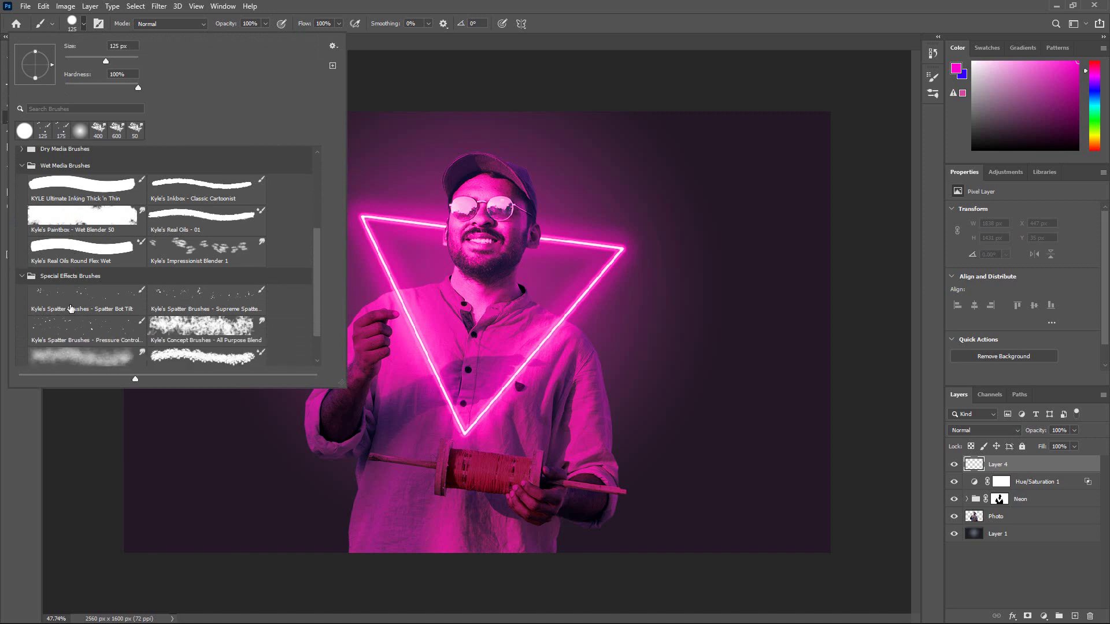
double_click(88, 330)
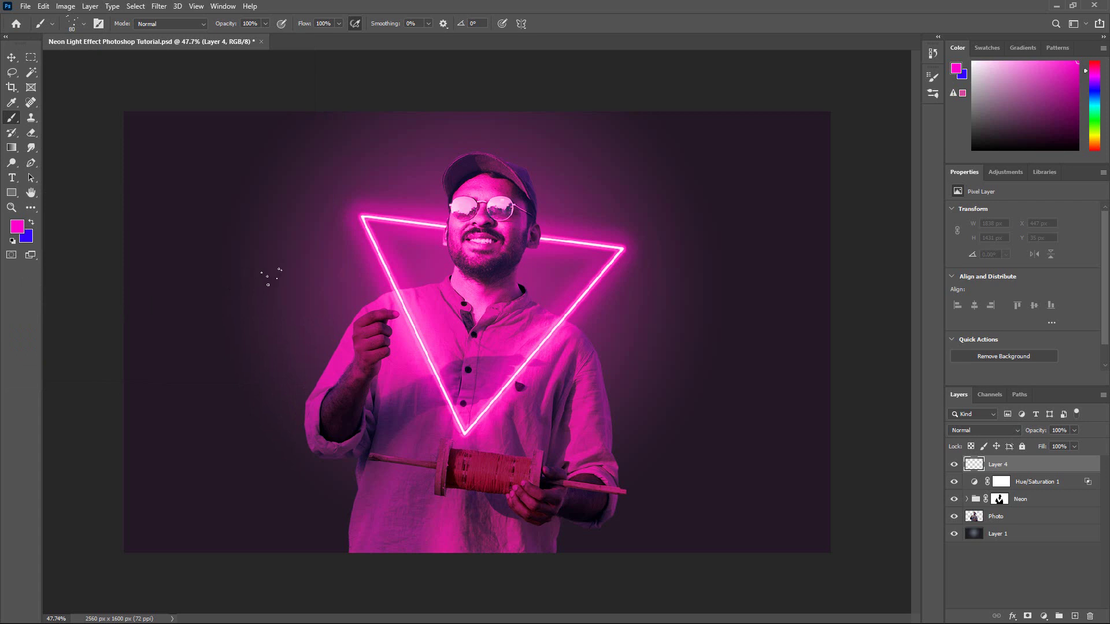
Step: Paint pink spatter particles left, right and above the man, undoing unwanted strokes
left_click(309, 270)
key("ctrl+z")
left_click_drag(340, 272, 260, 286)
left_click_drag(351, 276, 306, 303)
left_click_drag(276, 396, 317, 427)
left_click_drag(601, 289, 620, 284)
left_click_drag(684, 249, 609, 341)
left_click_drag(412, 157, 454, 220)
key("ctrl+z")
left_click_drag(665, 439, 708, 462)
Step: Set Layer 4 to Linear Dodge (Add) and lower its opacity to about 28%
left_click(12, 57)
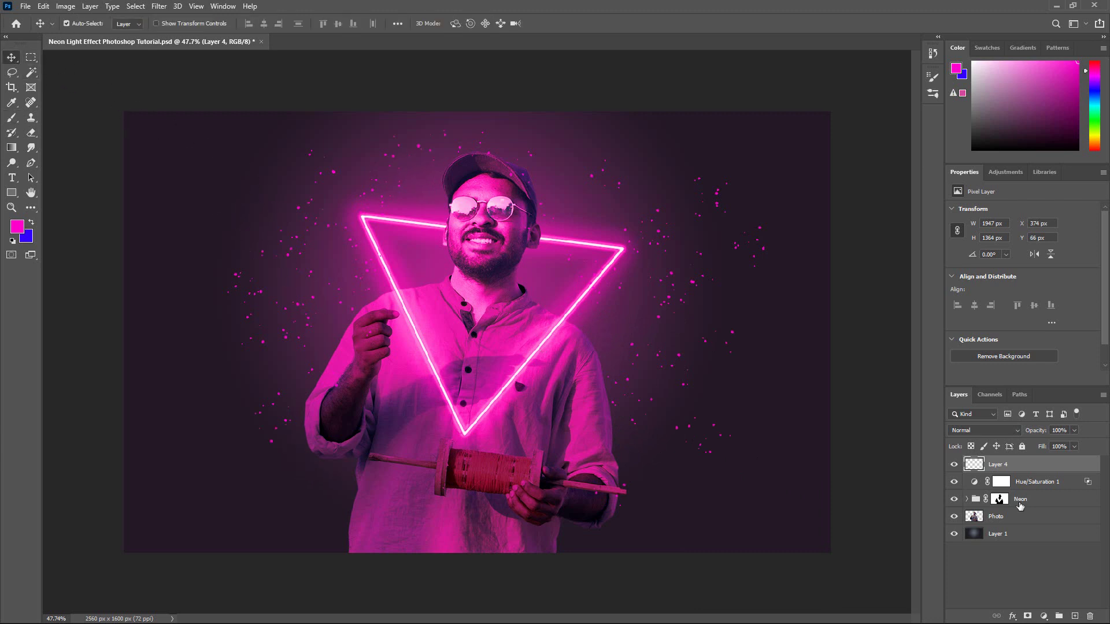
left_click(973, 431)
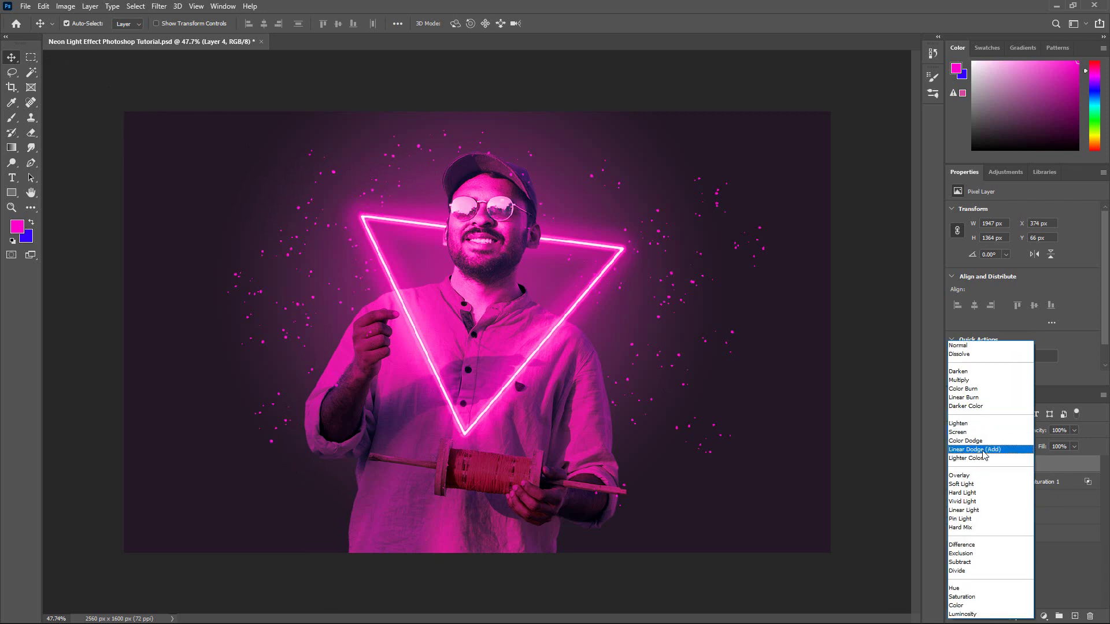
left_click(976, 450)
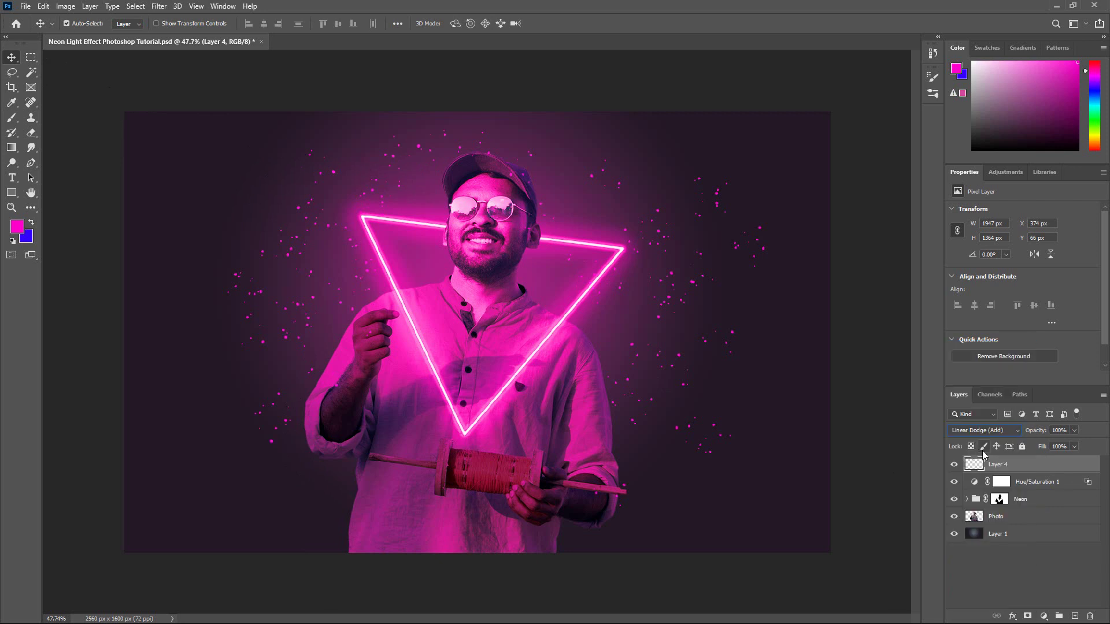
left_click(1074, 431)
left_click(845, 366)
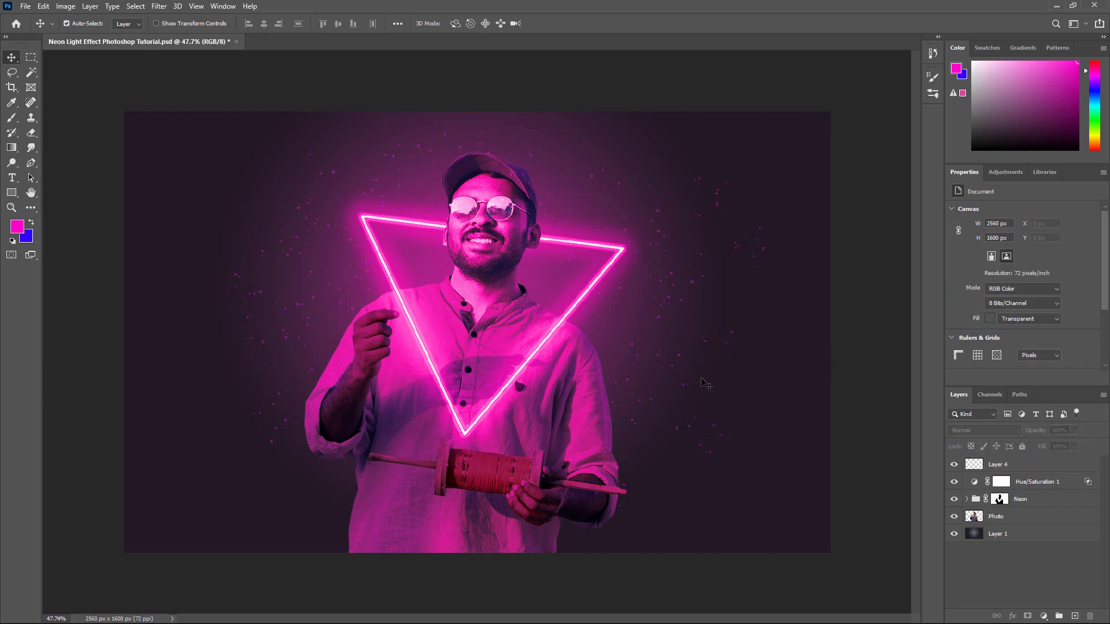